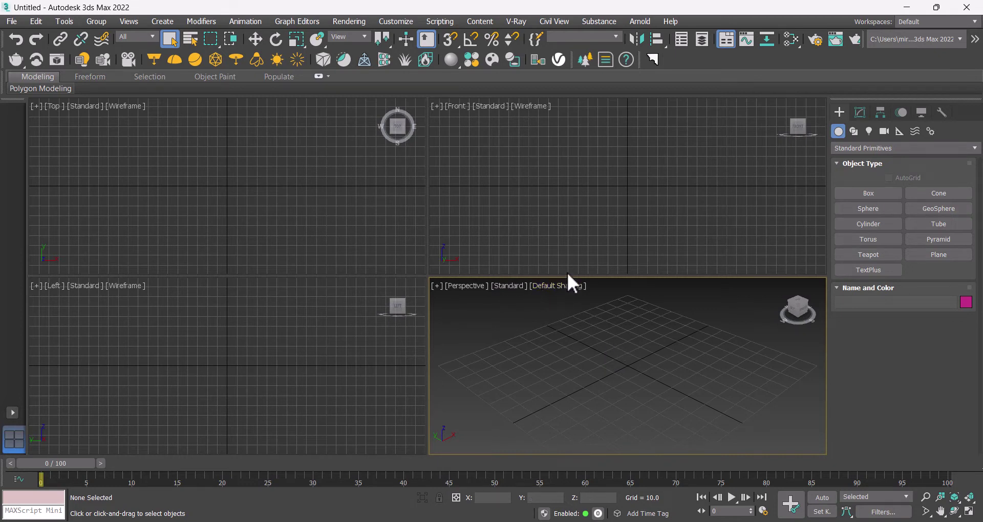
Step: Open the recent scene pra1.max from the 3ds Max 2022 scenes folder
{"action": "left_click", "coordinate": [18, 19]}
{"action": "mouse_move", "coordinate": [33, 81]}
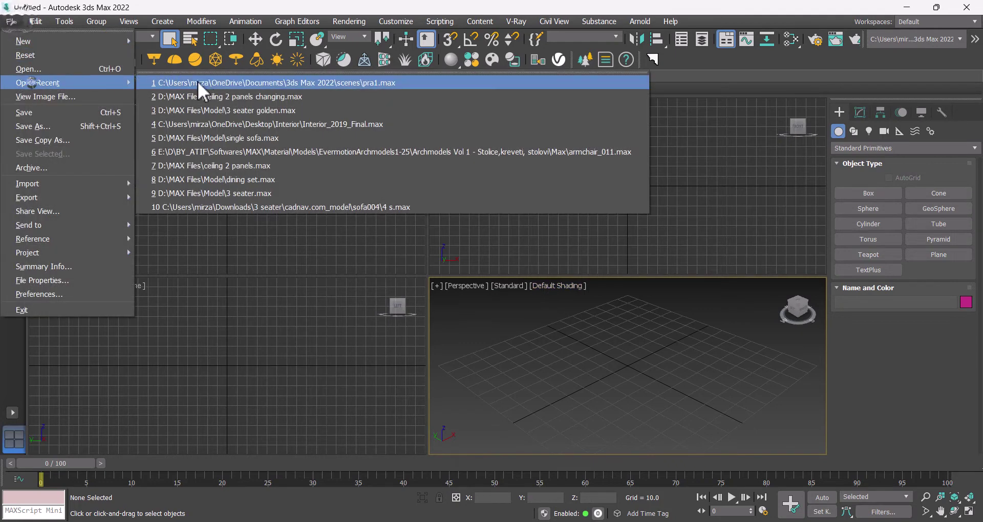
{"action": "left_click", "coordinate": [198, 82]}
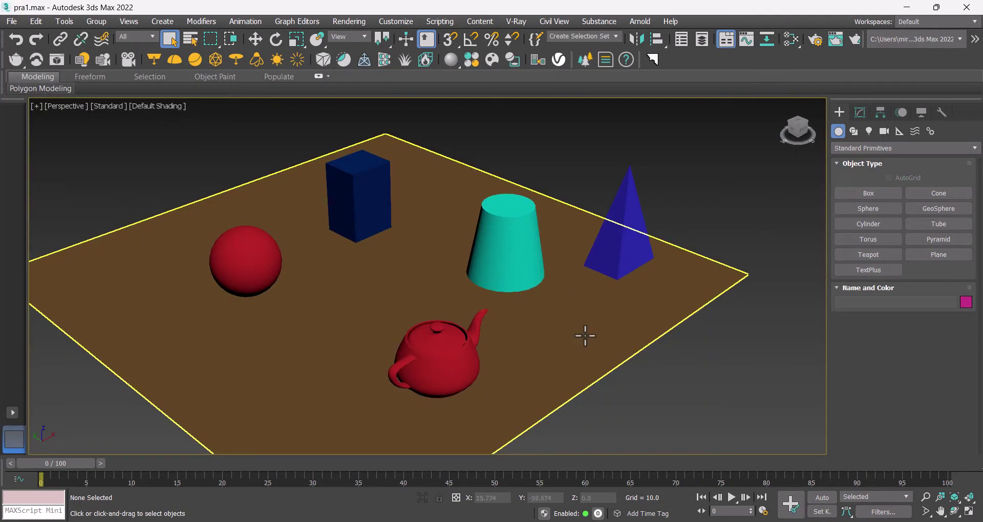
{"action": "middle_click_drag", "start_coordinate": [461, 274], "coordinate": [505, 272]}
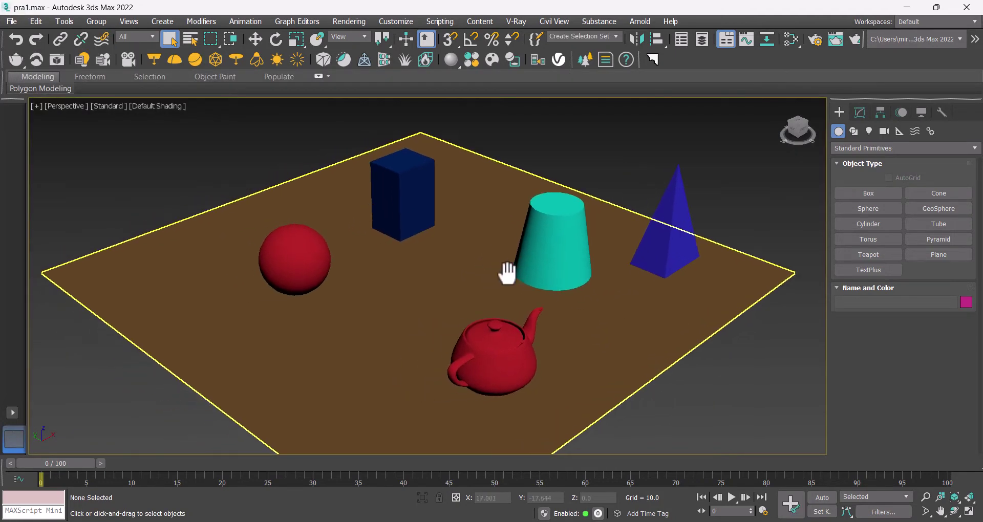
Step: Open the Slate Material Editor with the Material/Map Browser hidden, and enlarge and reposition its window
{"action": "left_click", "coordinate": [792, 37]}
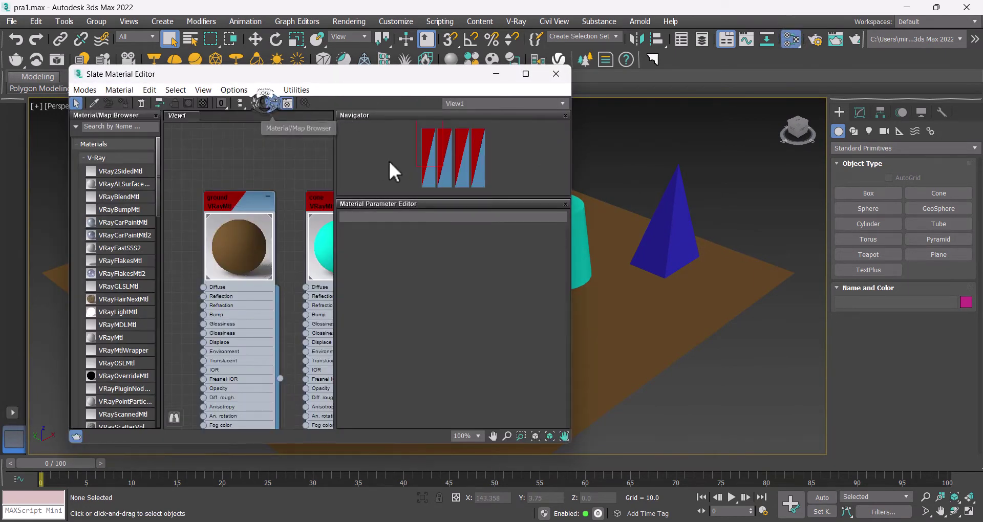
{"action": "left_click", "coordinate": [273, 103]}
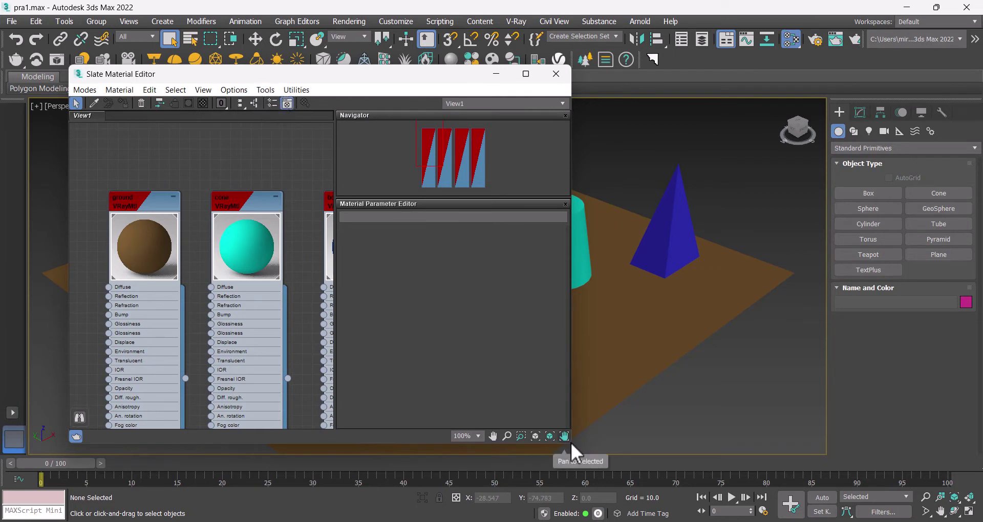
{"action": "left_click_drag", "start_coordinate": [571, 444], "coordinate": [789, 481]}
{"action": "middle_click_drag", "start_coordinate": [507, 184], "coordinate": [494, 176]}
{"action": "left_click_drag", "start_coordinate": [506, 73], "coordinate": [685, 116]}
Step: Set the ground material's diffuse colour to bright green, about RGB 30, 183, 5
{"action": "middle_click_drag", "start_coordinate": [348, 202], "coordinate": [518, 202]}
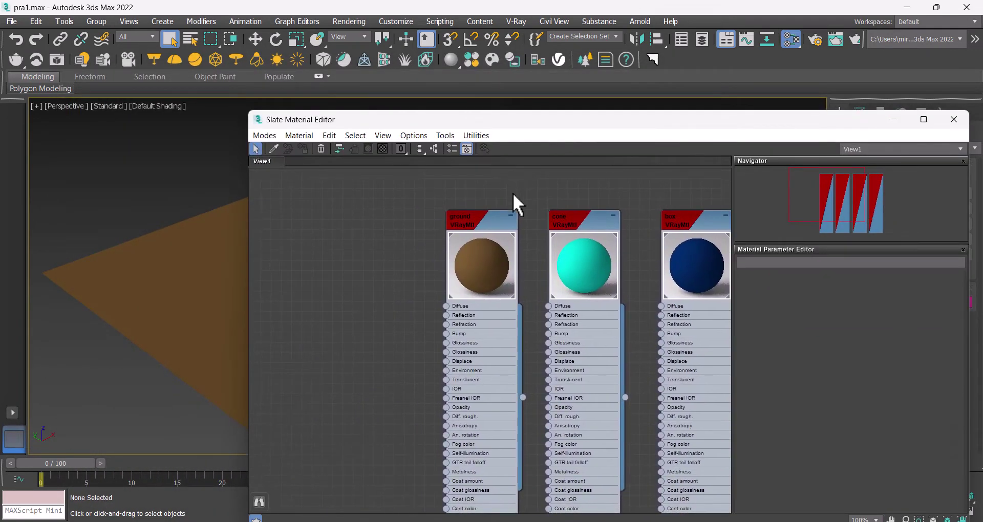
{"action": "scroll", "coordinate": [502, 215], "scroll_direction": "up", "scroll_amount": 1}
{"action": "left_click", "coordinate": [472, 226]}
{"action": "left_click", "coordinate": [465, 224]}
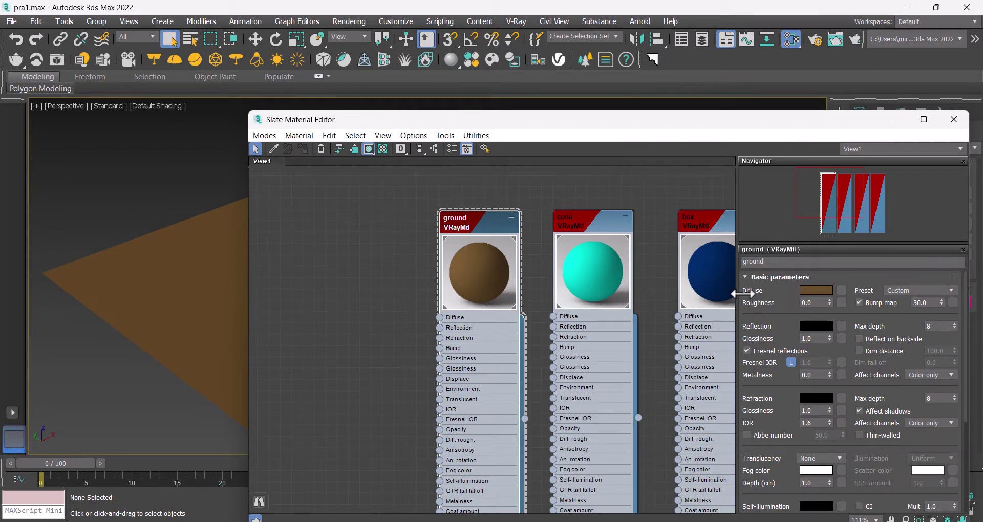
{"action": "left_click", "coordinate": [813, 287]}
{"action": "left_click", "coordinate": [300, 83]}
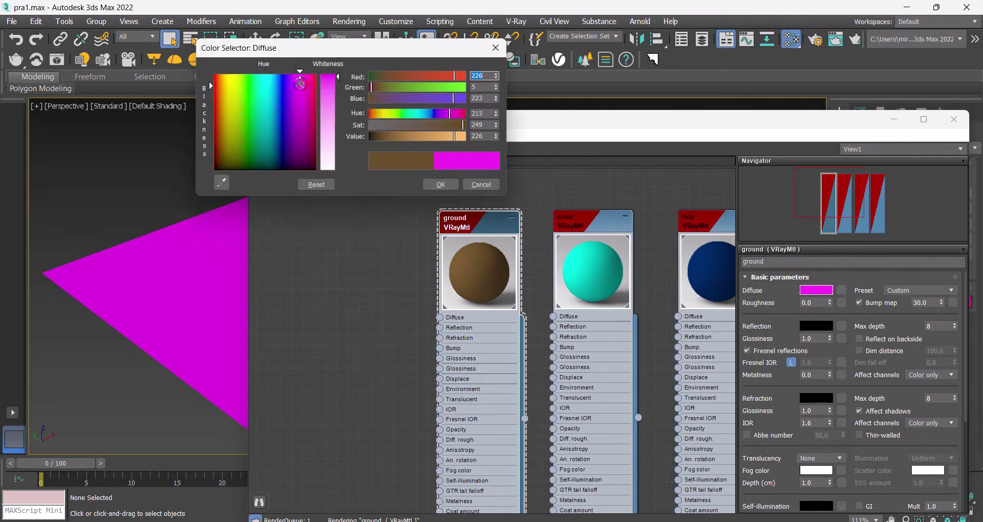
{"action": "left_click_drag", "start_coordinate": [299, 86], "coordinate": [245, 100]}
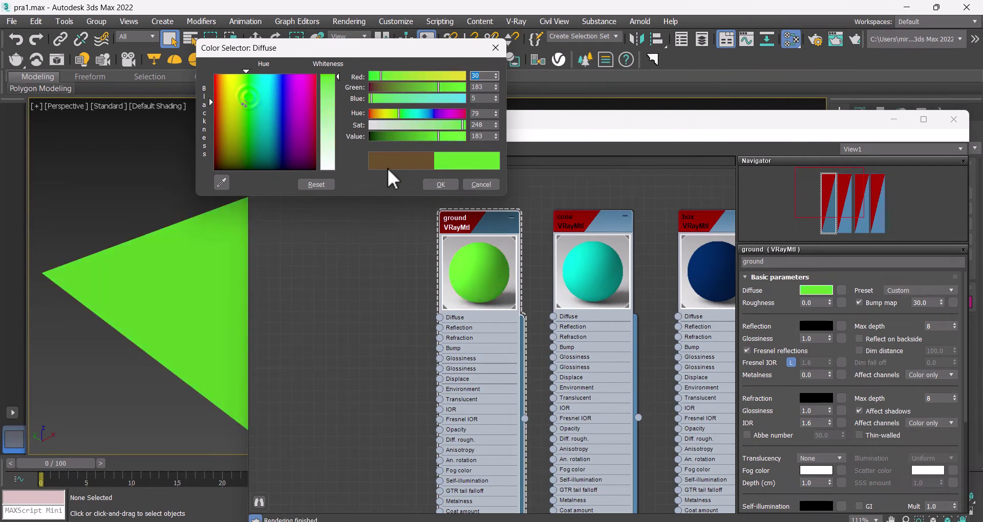
{"action": "left_click", "coordinate": [440, 184]}
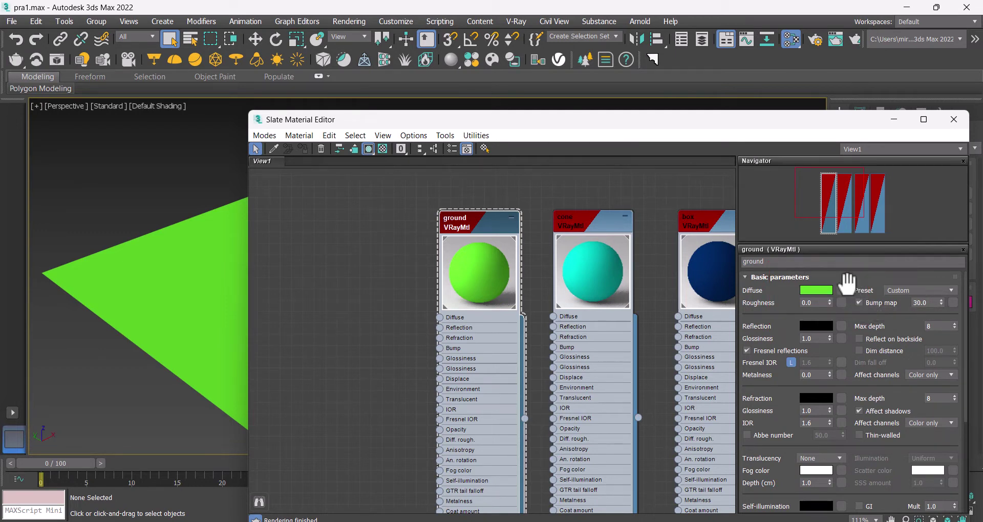
{"action": "left_click", "coordinate": [841, 290]}
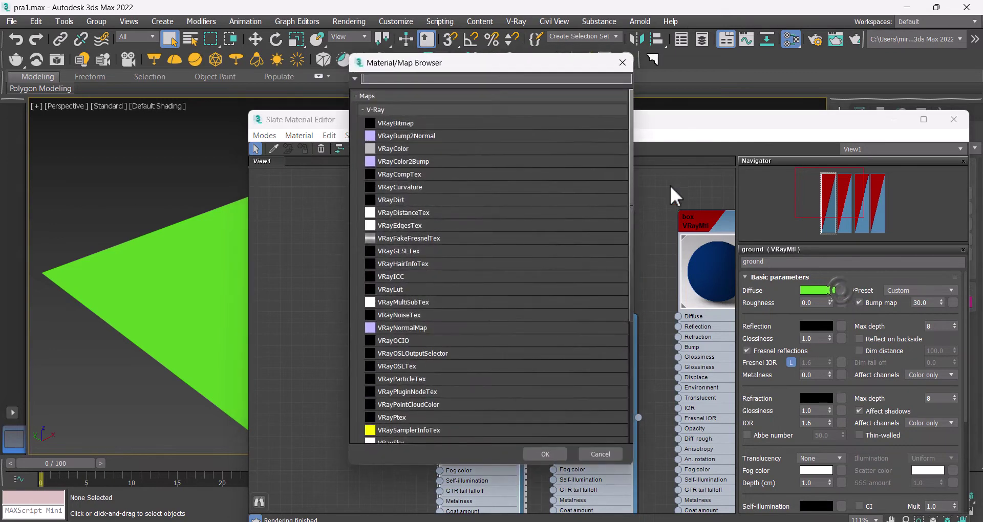
{"action": "left_click", "coordinate": [382, 109]}
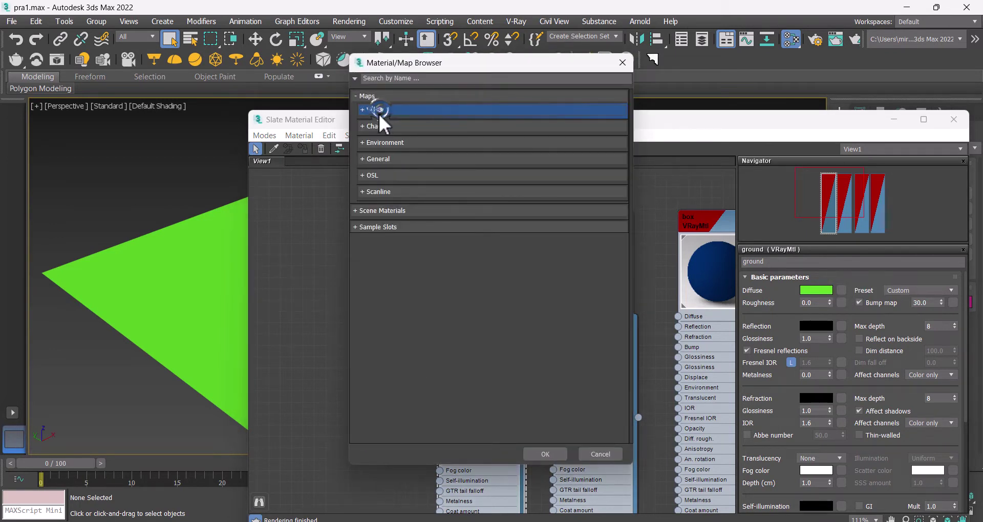
{"action": "left_click", "coordinate": [372, 159]}
{"action": "left_click", "coordinate": [392, 184]}
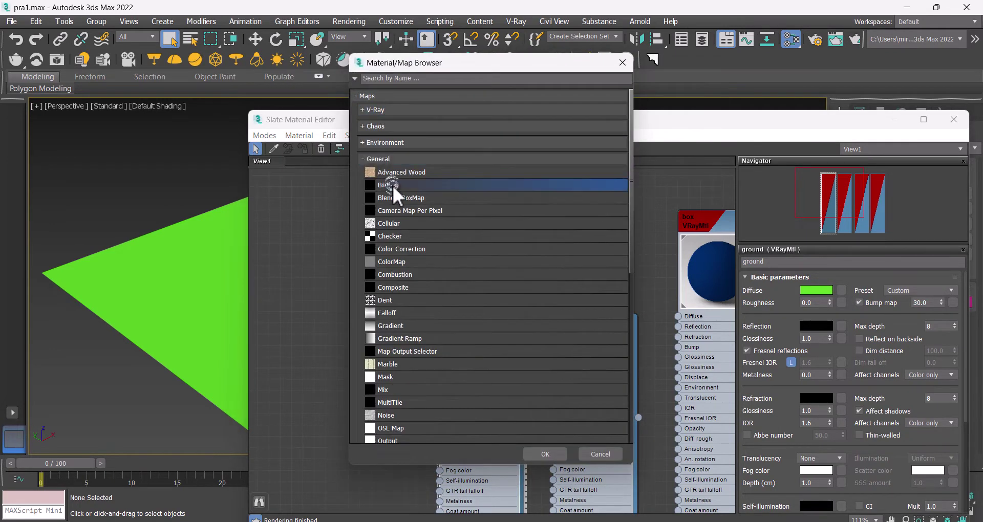
{"action": "left_click", "coordinate": [622, 71]}
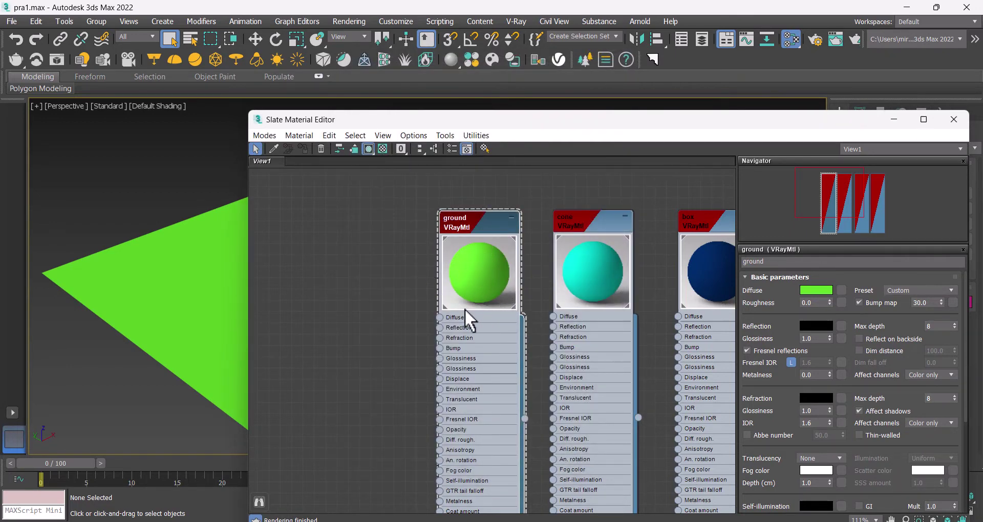
Step: Add a General Bitmap map wired to the ground material's Diffuse input
{"action": "left_click_drag", "start_coordinate": [440, 318], "coordinate": [365, 289]}
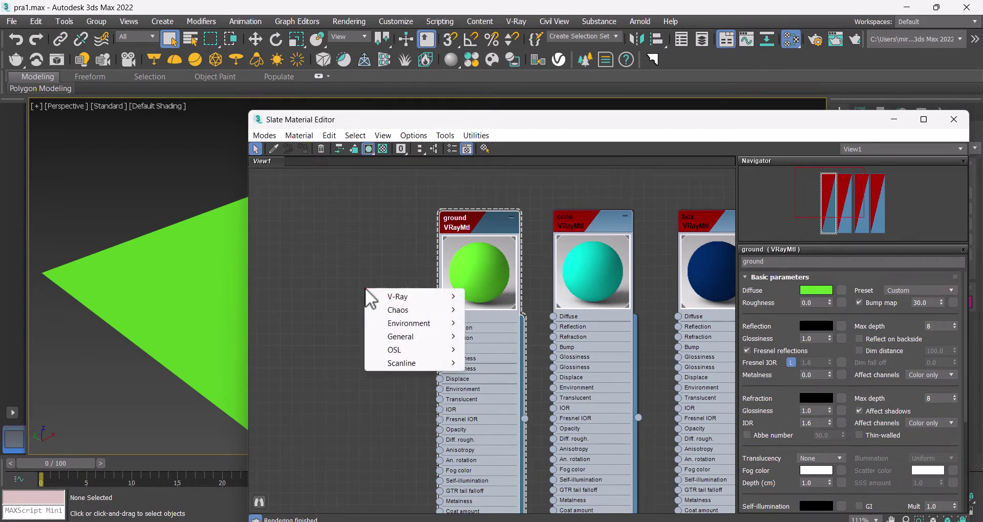
{"action": "left_click", "coordinate": [404, 337]}
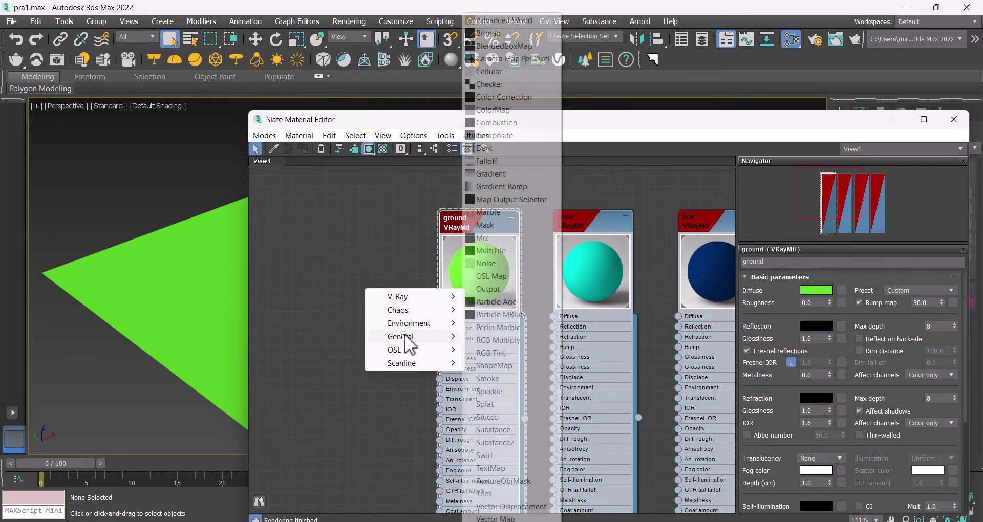
{"action": "left_click", "coordinate": [514, 33]}
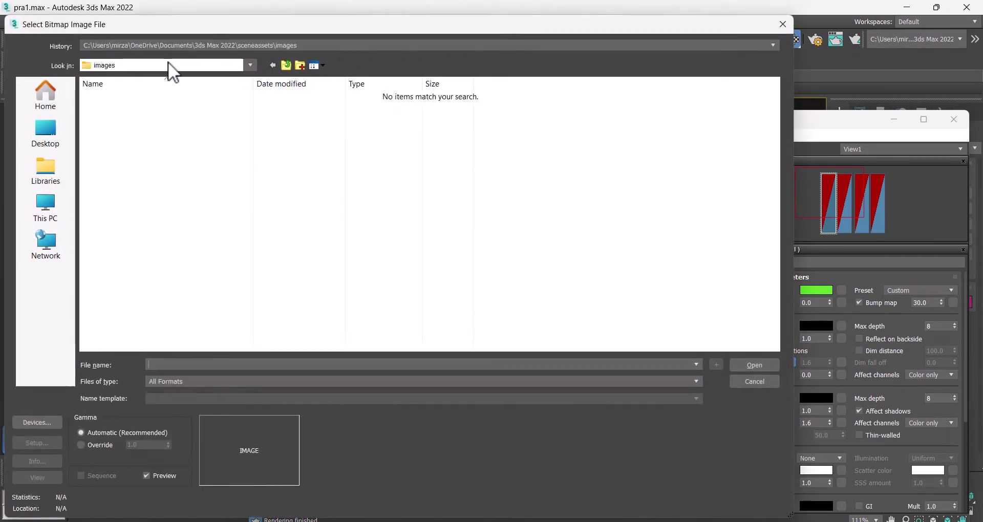
Step: Load the 4592x3064 black marble JPG from the Desktop folder as the bitmap image
{"action": "left_click", "coordinate": [171, 69]}
{"action": "left_click", "coordinate": [138, 99]}
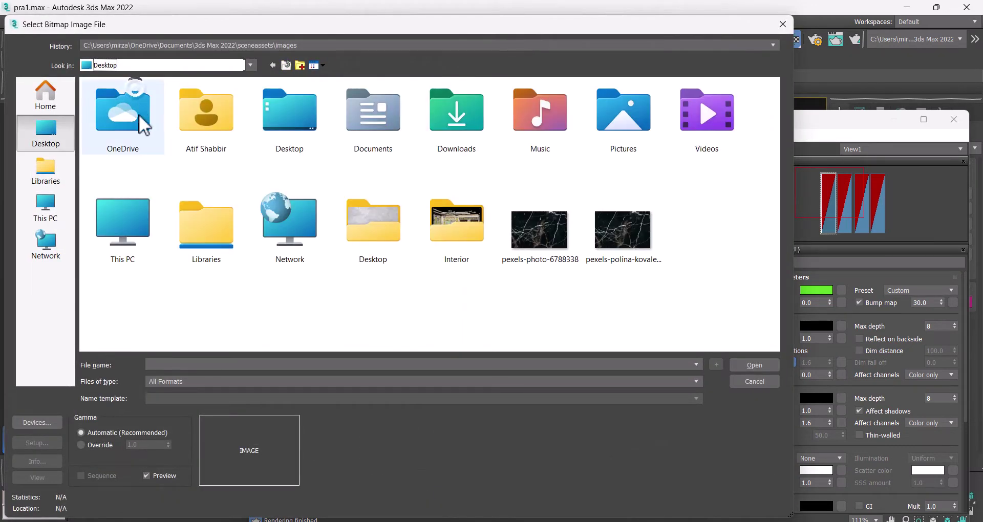
{"action": "left_click", "coordinate": [561, 253]}
{"action": "left_click", "coordinate": [628, 256]}
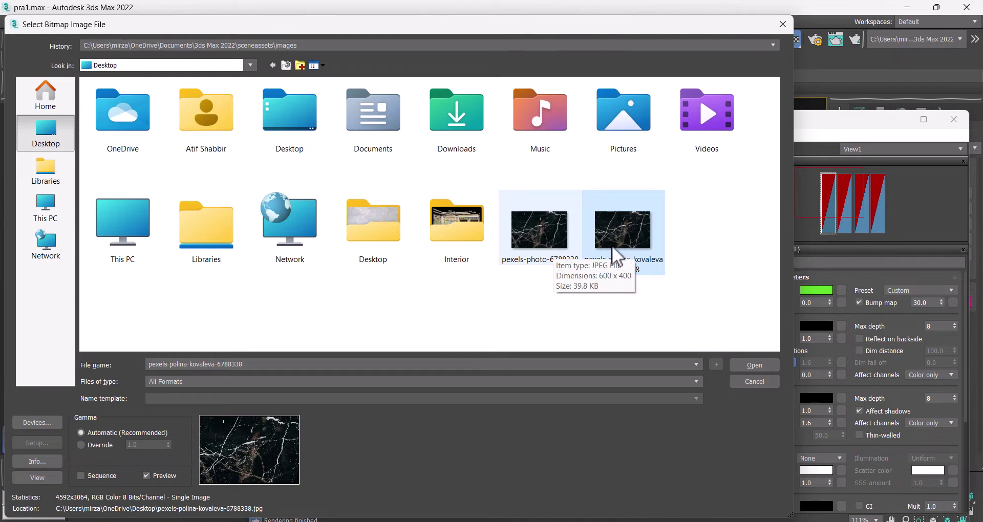
{"action": "left_click", "coordinate": [554, 239]}
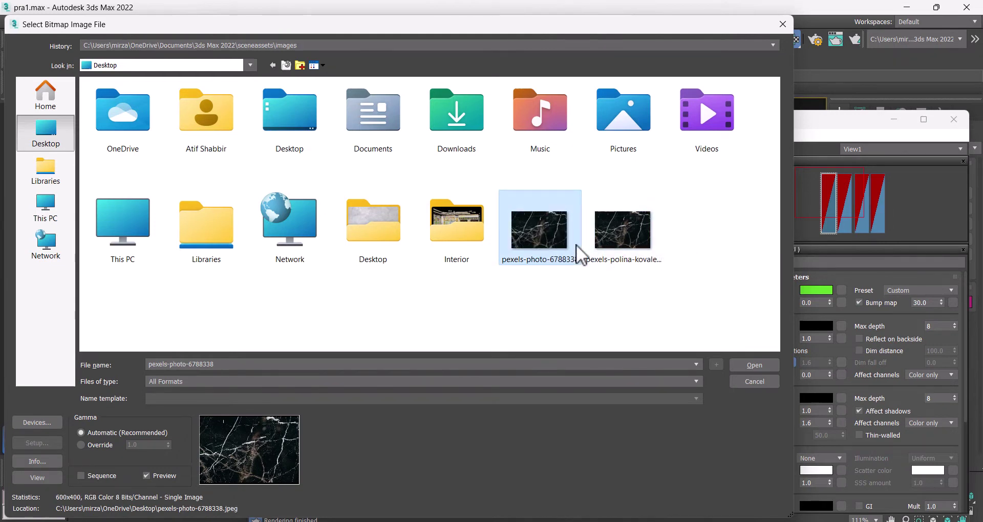
{"action": "left_click", "coordinate": [619, 239]}
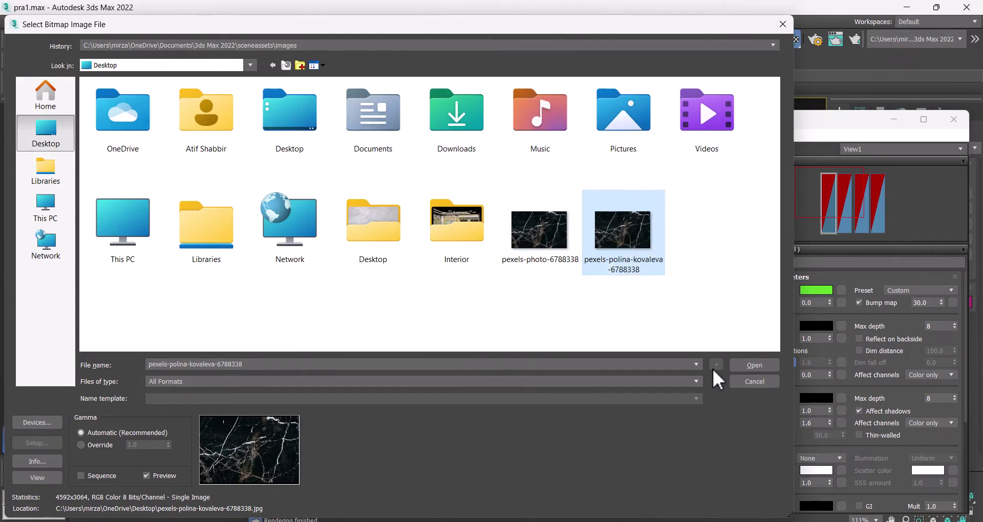
{"action": "left_click", "coordinate": [750, 366]}
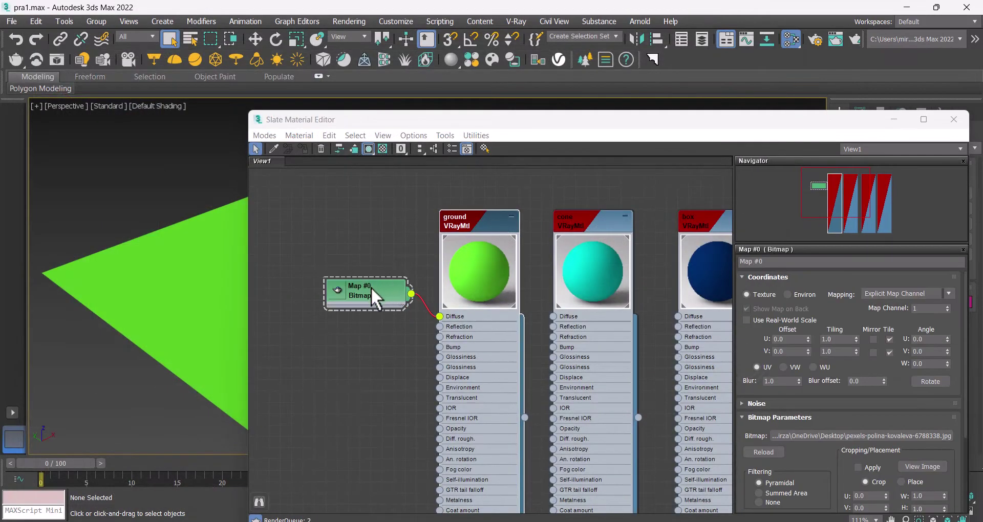
Step: Move the bitmap node further away from the ground material and shift the editor window aside to reveal the Perspective viewport
{"action": "left_click_drag", "start_coordinate": [370, 286], "coordinate": [337, 266]}
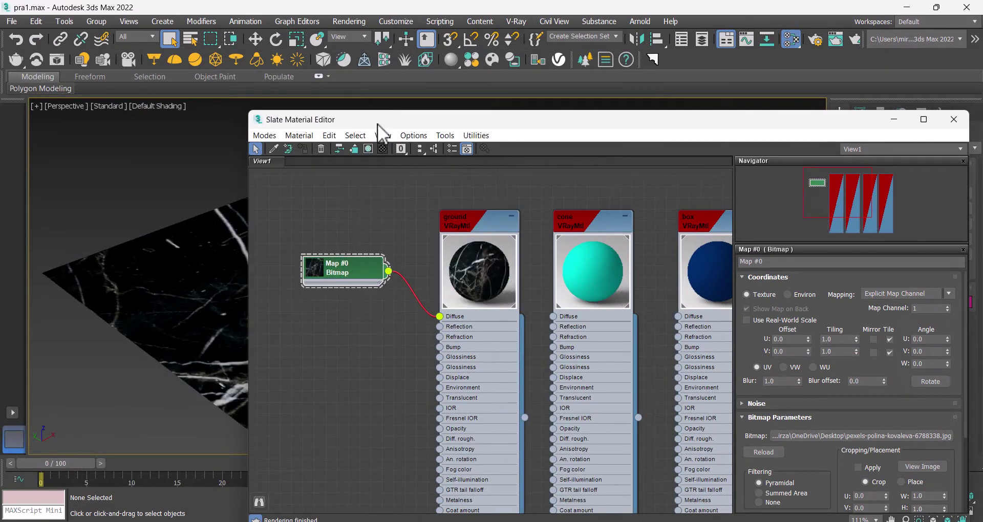
{"action": "left_click_drag", "start_coordinate": [378, 128], "coordinate": [641, 114]}
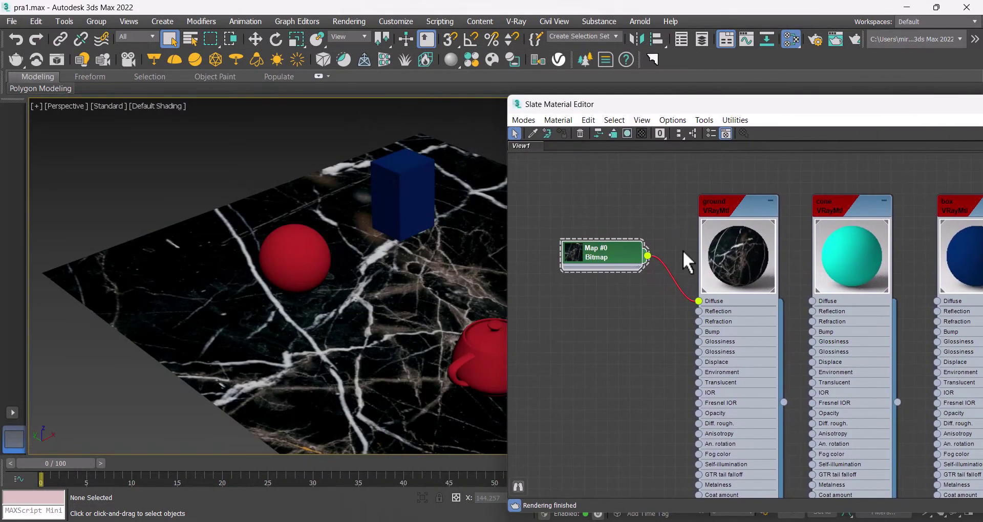
{"action": "middle_click_drag", "start_coordinate": [434, 284], "coordinate": [323, 247]}
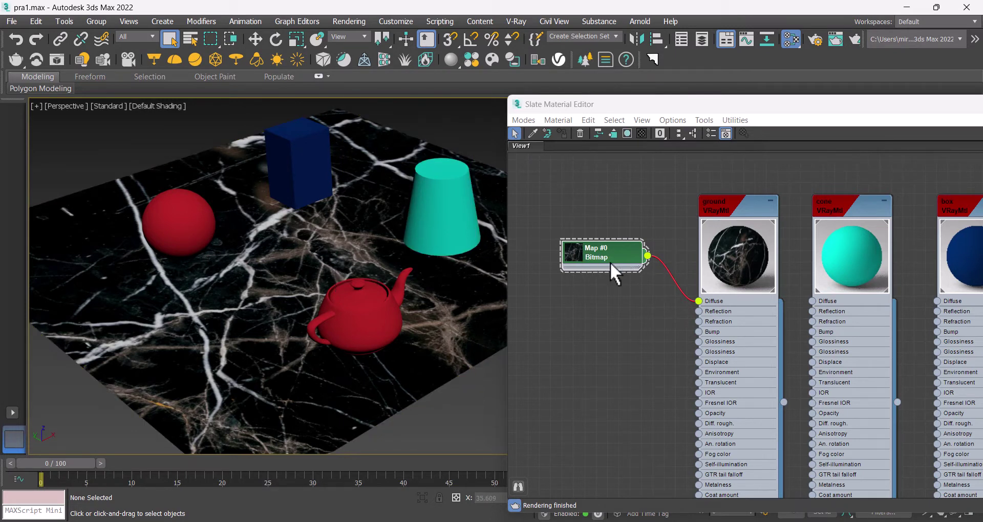
Step: Turn the ground material's shaded display in the viewport off, select the ground plane, and turn the display back on
{"action": "left_click", "coordinate": [736, 202]}
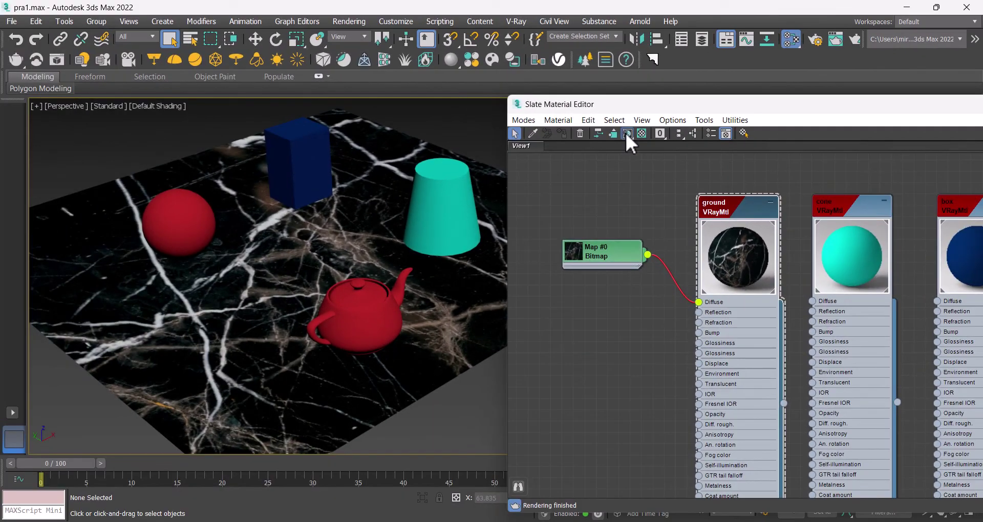
{"action": "left_click", "coordinate": [625, 132]}
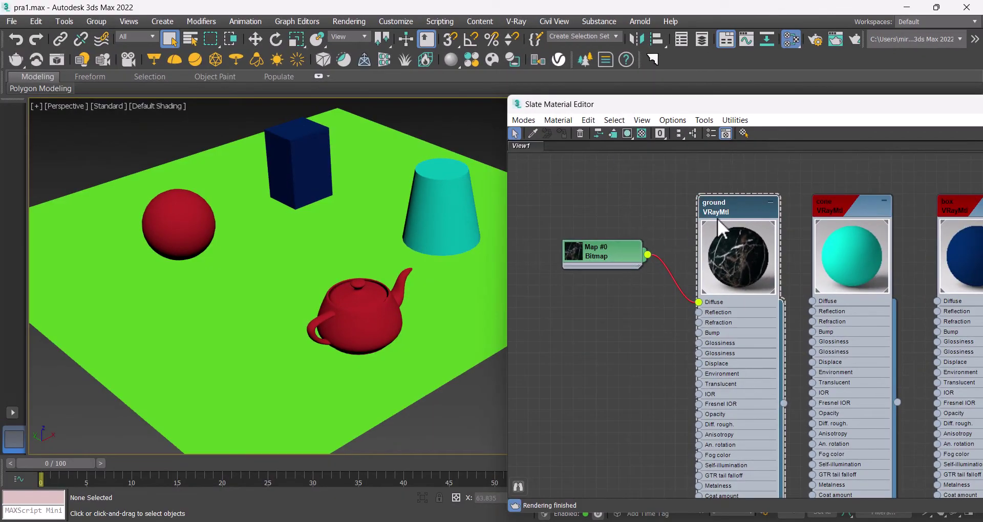
{"action": "left_click", "coordinate": [373, 186]}
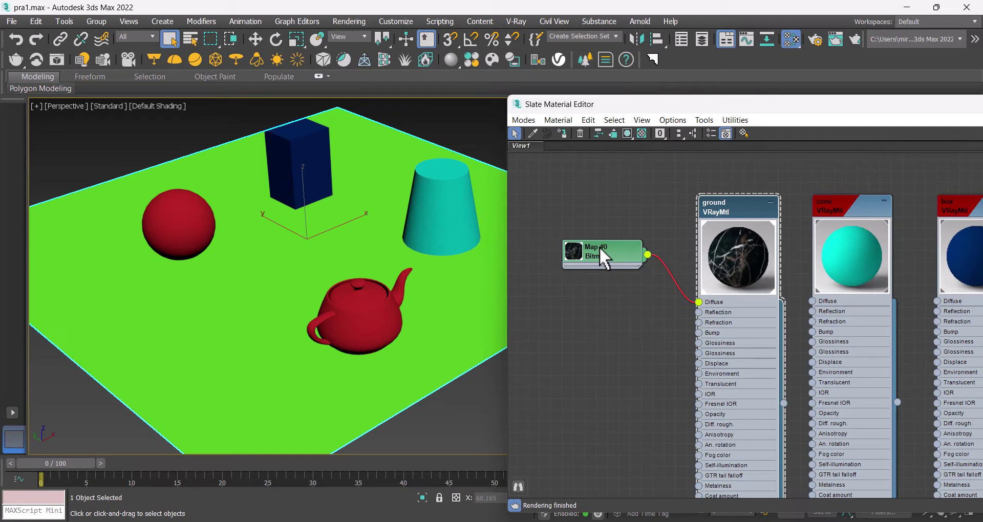
{"action": "left_click", "coordinate": [628, 135]}
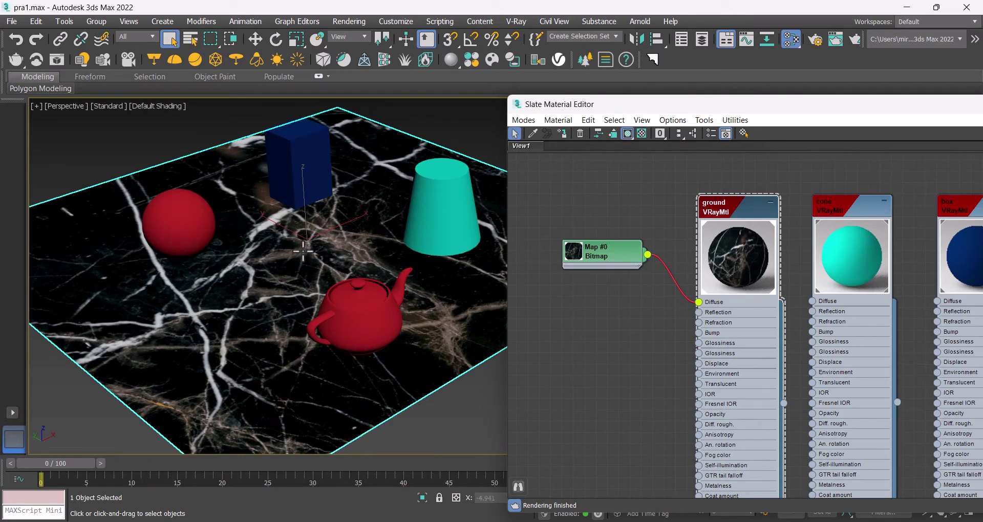
Step: Close the Slate Material Editor and examine the marble ground plane across the whole scene
{"action": "left_click_drag", "start_coordinate": [864, 112], "coordinate": [682, 120]}
{"action": "left_click", "coordinate": [798, 114]}
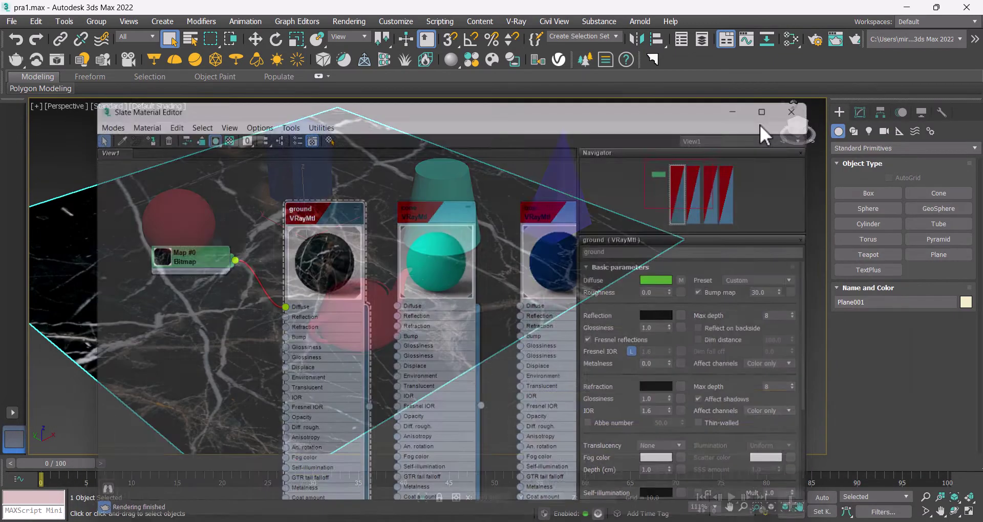
{"action": "middle_click_drag", "start_coordinate": [381, 249], "coordinate": [548, 268]}
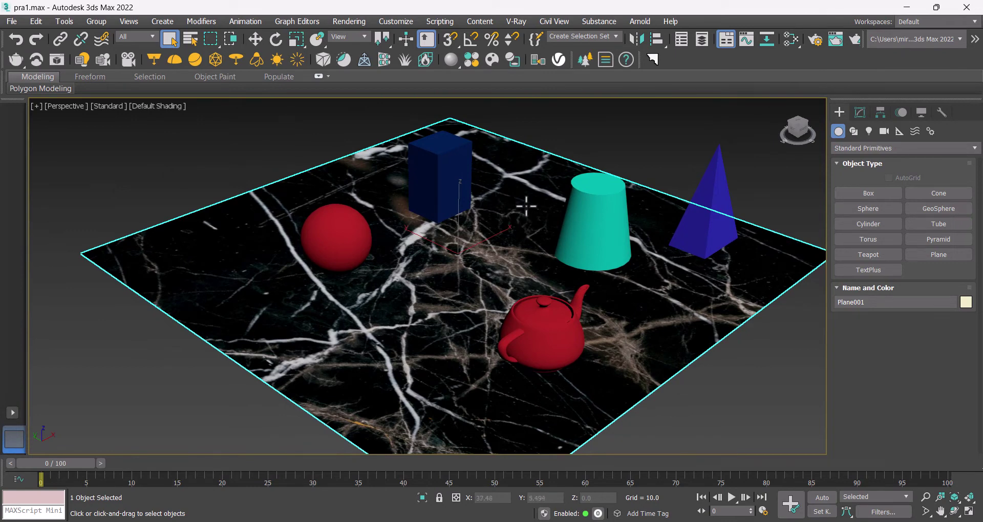
Step: Reopen the Slate Material Editor and move the ground material and its bitmap node away from the cone material, leaving free space between them
{"action": "left_click", "coordinate": [450, 189]}
{"action": "key", "text": "m"}
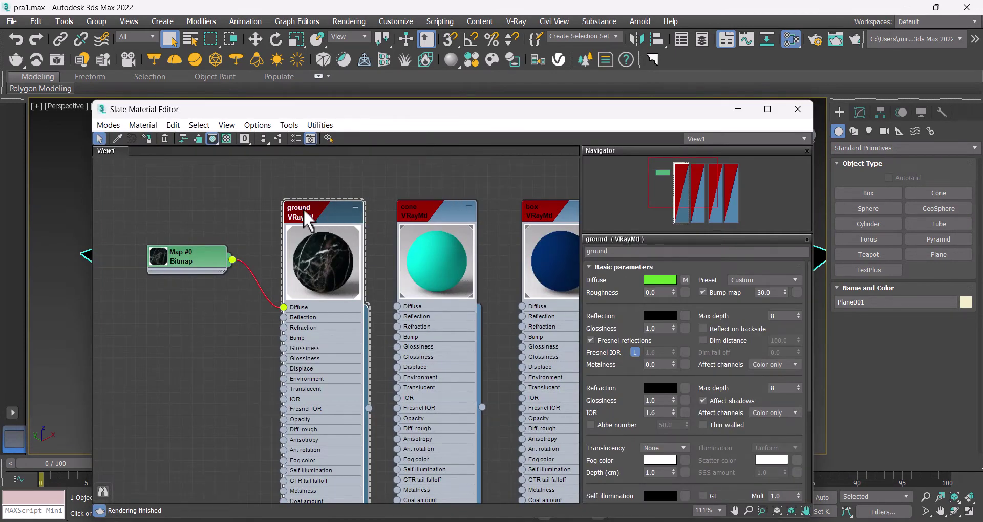
{"action": "left_click_drag", "start_coordinate": [184, 199], "coordinate": [298, 281]}
{"action": "left_click_drag", "start_coordinate": [325, 220], "coordinate": [188, 277]}
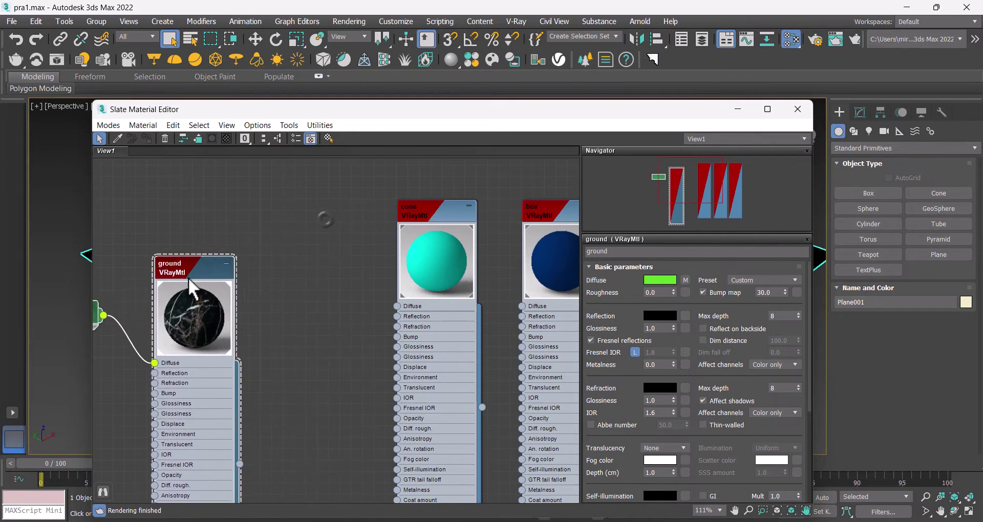
{"action": "middle_click_drag", "start_coordinate": [289, 254], "coordinate": [348, 273]}
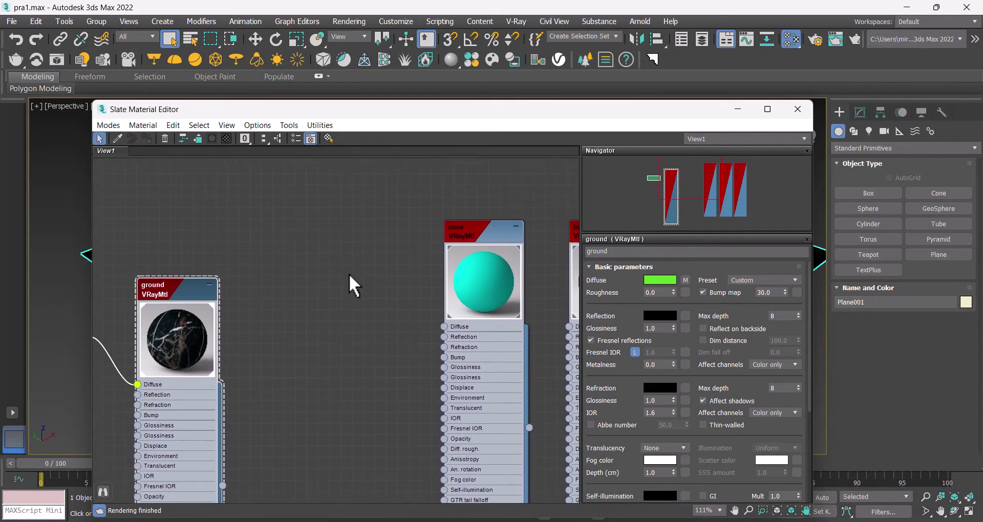
{"action": "left_click", "coordinate": [350, 274]}
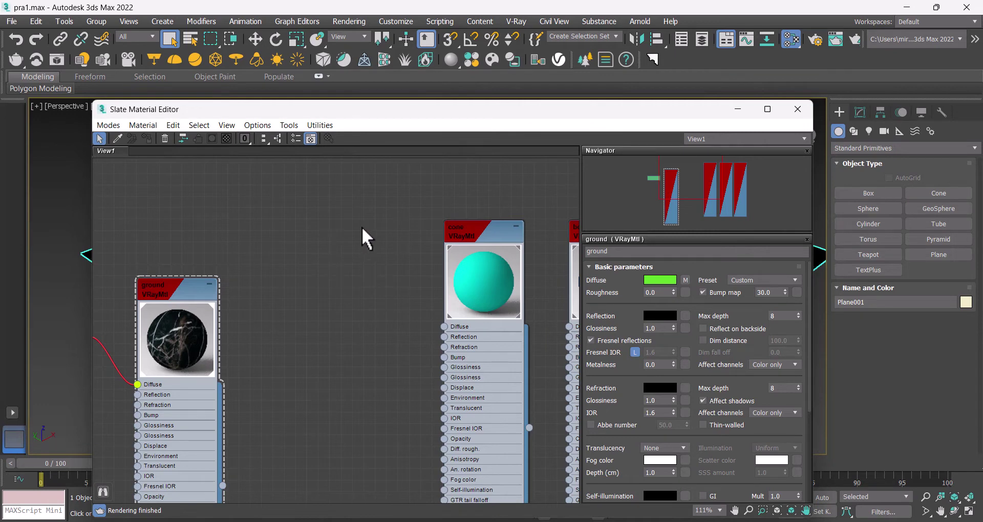
Step: Move the editor window aside, switch to the Chrome browser, and search Google Images for metal textures
{"action": "left_click_drag", "start_coordinate": [453, 110], "coordinate": [471, 68]}
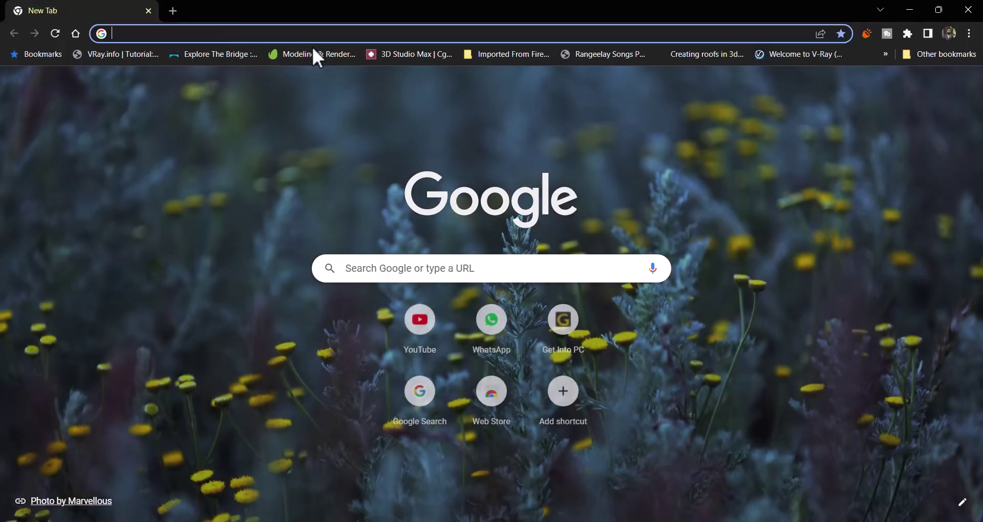
{"action": "left_click", "coordinate": [324, 37]}
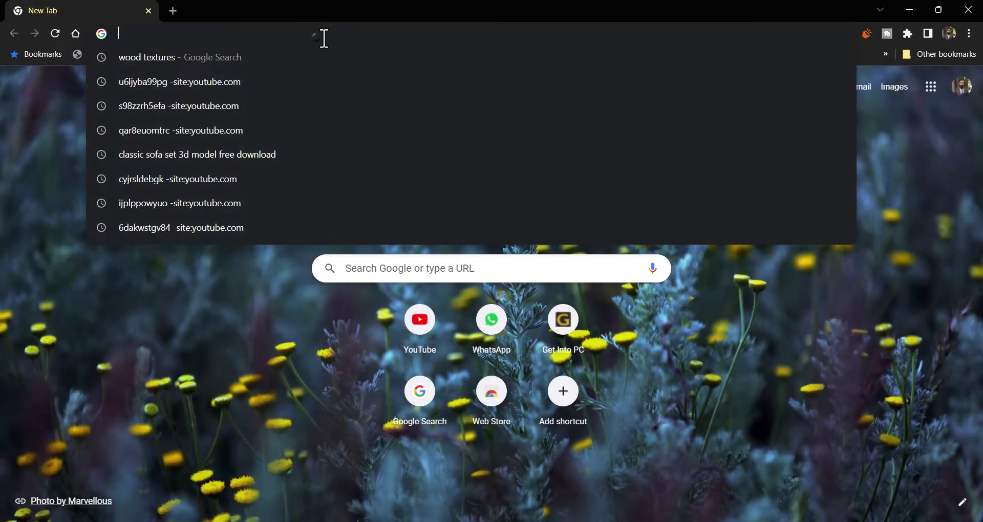
{"action": "type", "text": "metal"}
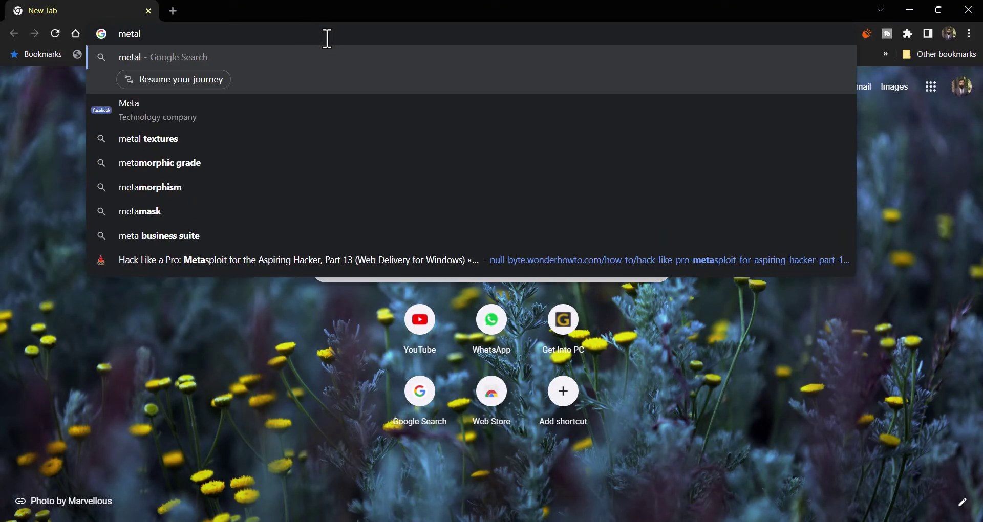
{"action": "type", "text": " textures"}
{"action": "key", "text": "Return"}
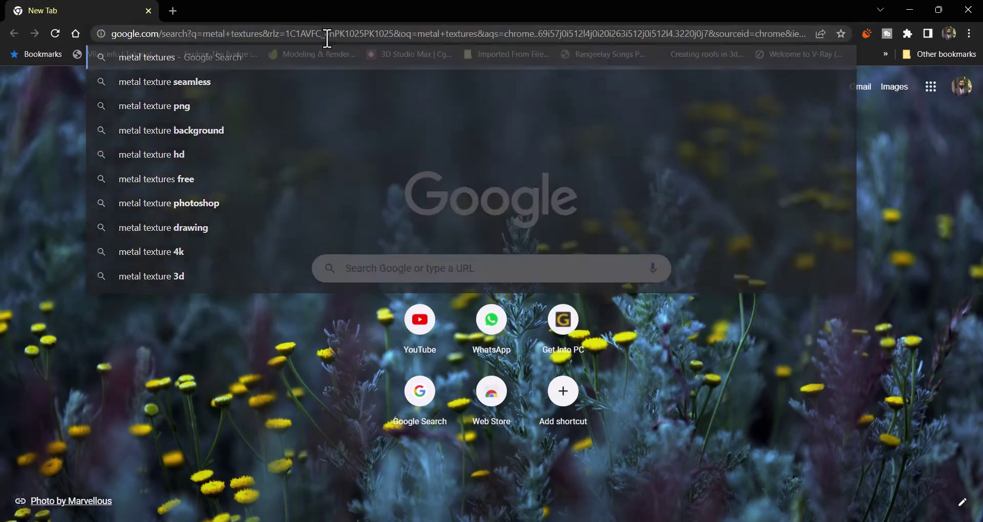
{"action": "left_click", "coordinate": [179, 138]}
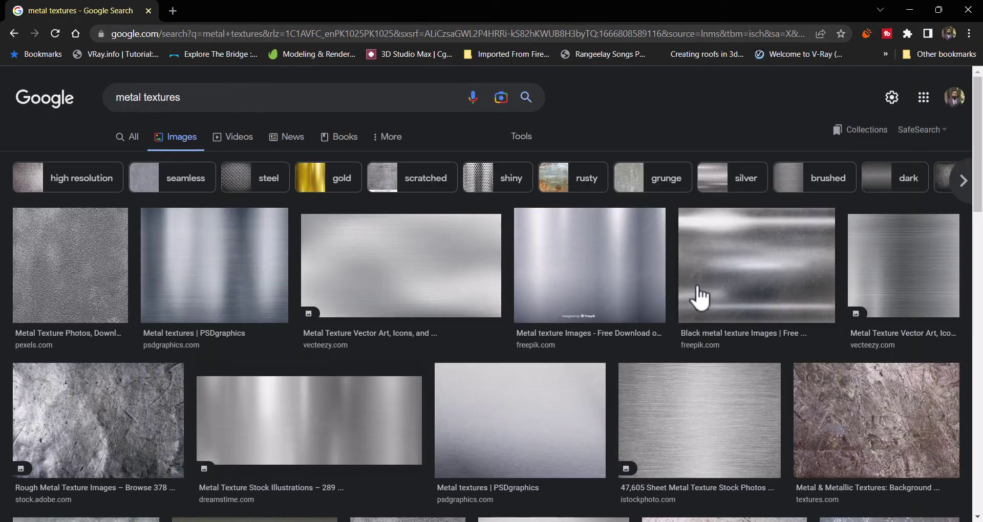
Step: Save the PSDgraphics brushed metal image to the Desktop as the JPEG stainless-steel and return to 3ds Max
{"action": "left_click", "coordinate": [235, 292]}
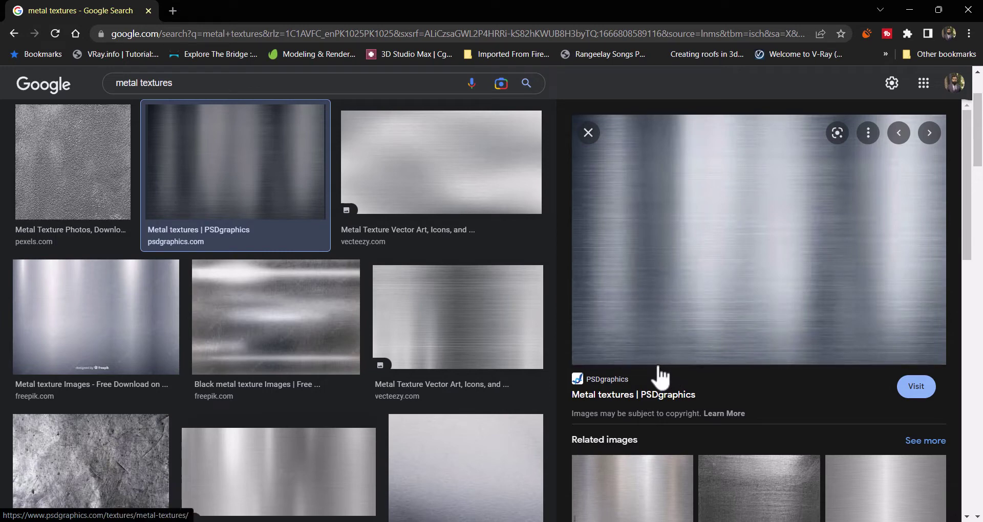
{"action": "right_click", "coordinate": [669, 228]}
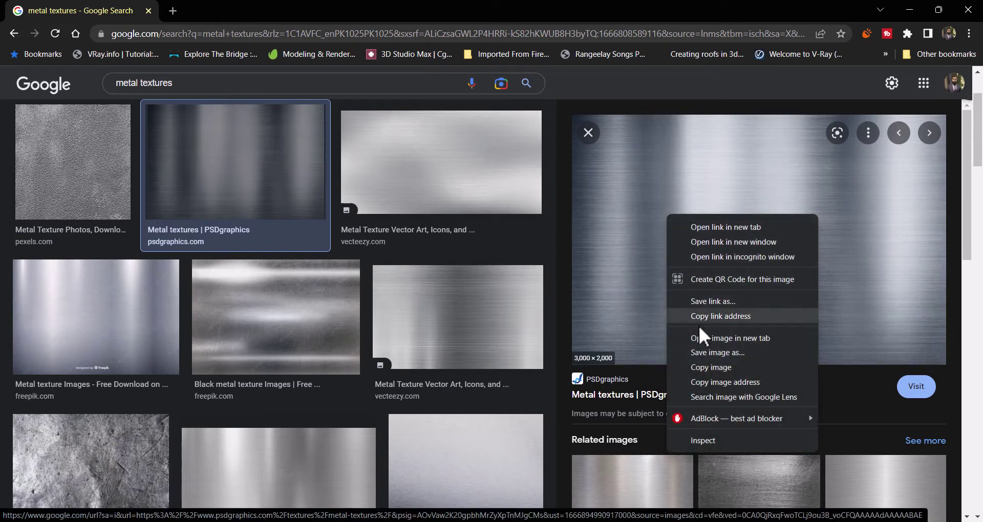
{"action": "left_click", "coordinate": [700, 358]}
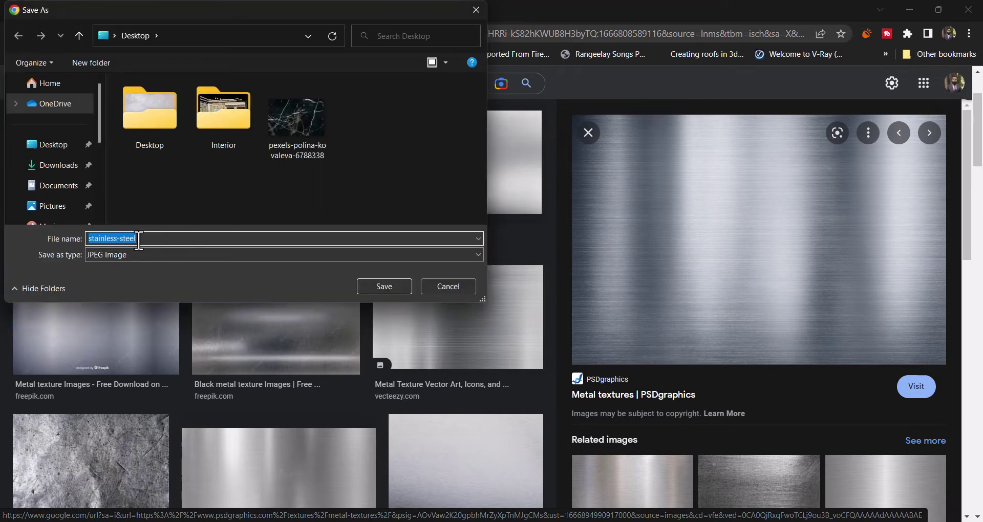
{"action": "left_click", "coordinate": [379, 287]}
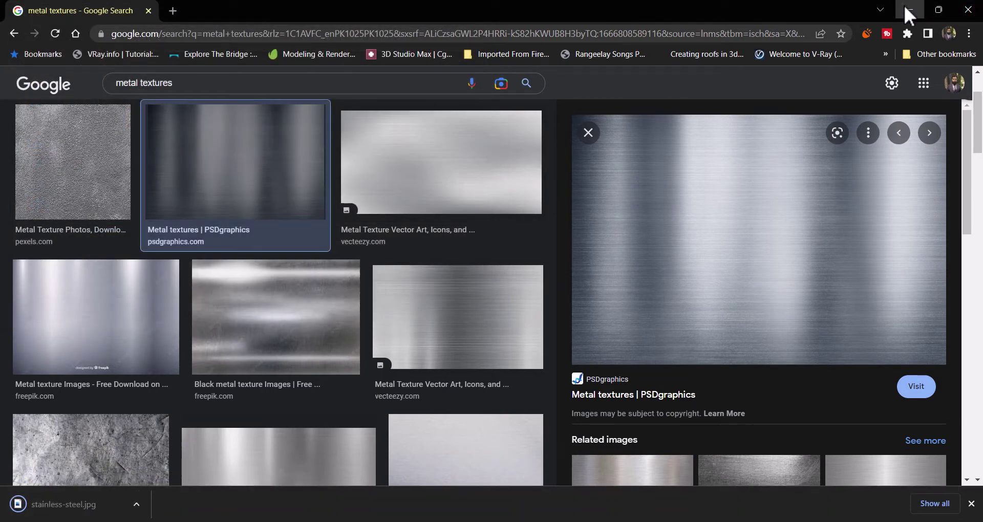
{"action": "left_click", "coordinate": [909, 10]}
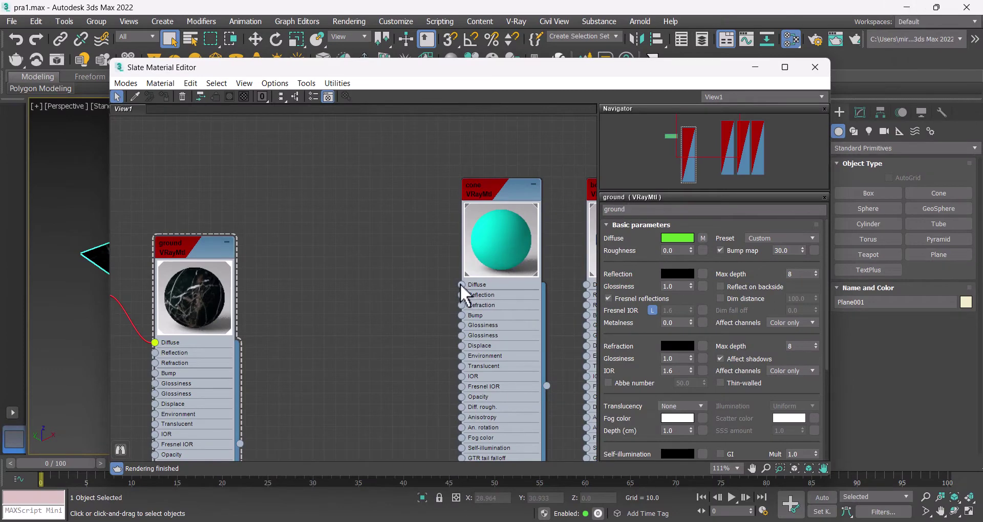
Step: Connect a new Bitmap map using the stainless-steel image to the cone material's Diffuse input
{"action": "left_click_drag", "start_coordinate": [461, 284], "coordinate": [367, 268]}
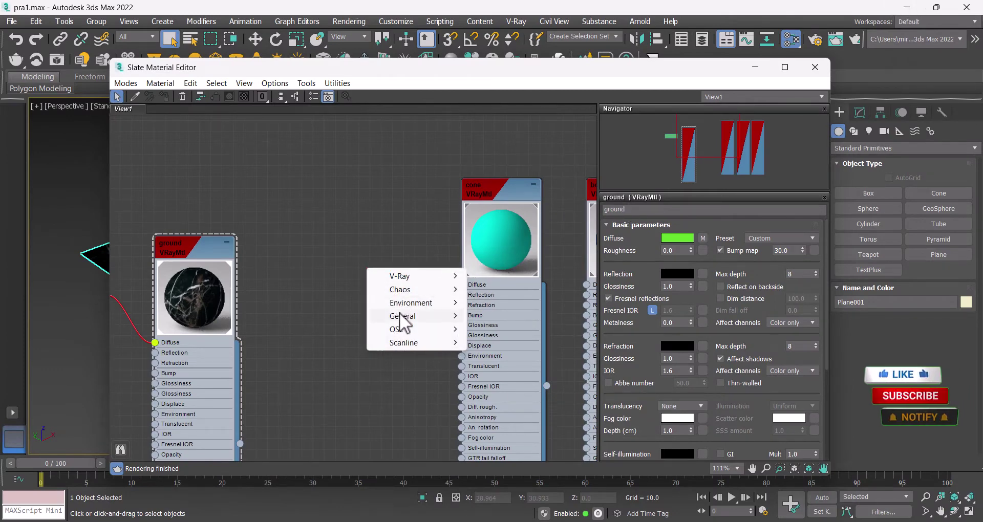
{"action": "mouse_move", "coordinate": [401, 315]}
{"action": "left_click", "coordinate": [503, 33]}
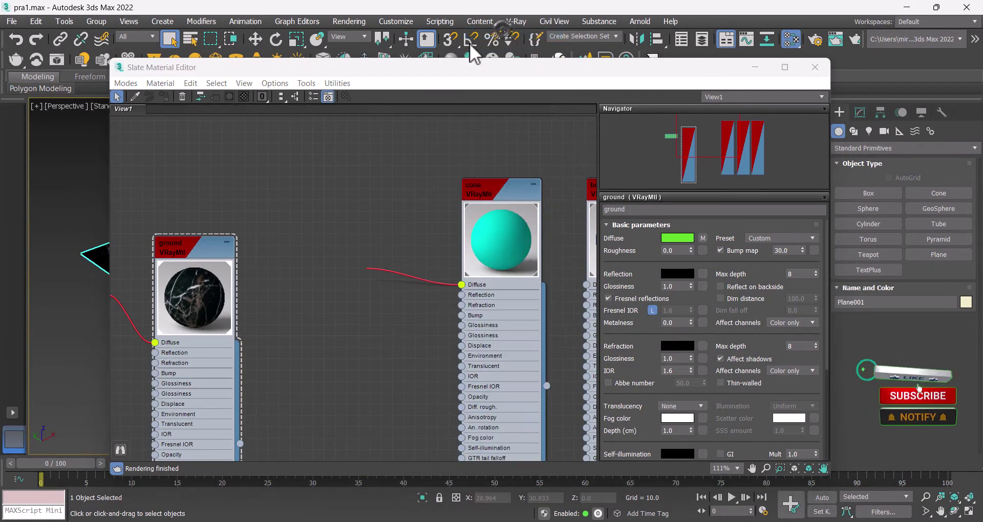
{"action": "left_click", "coordinate": [456, 123]}
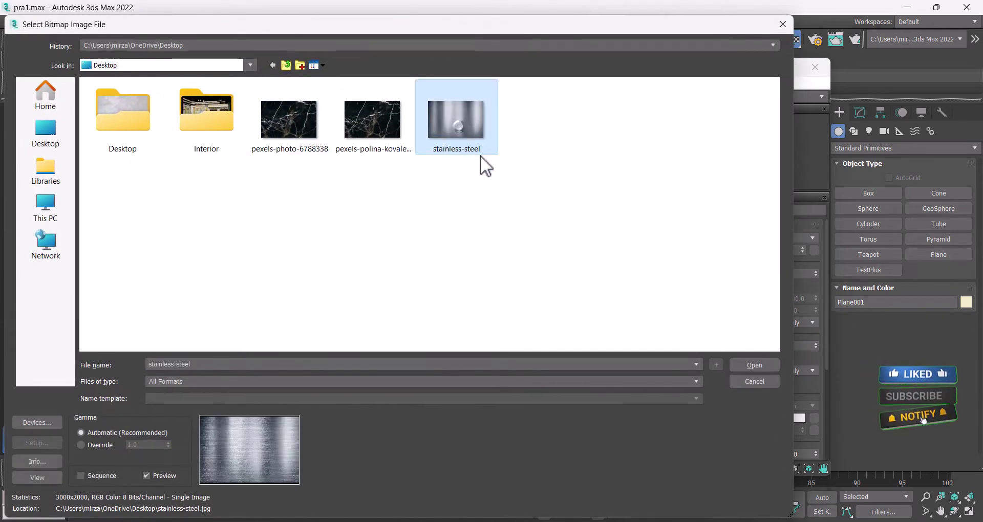
{"action": "left_click", "coordinate": [767, 363]}
Step: Show the cone's material shaded in the viewport and close the Slate Material Editor
{"action": "left_click_drag", "start_coordinate": [483, 68], "coordinate": [620, 288]}
{"action": "double_click", "coordinate": [624, 409]}
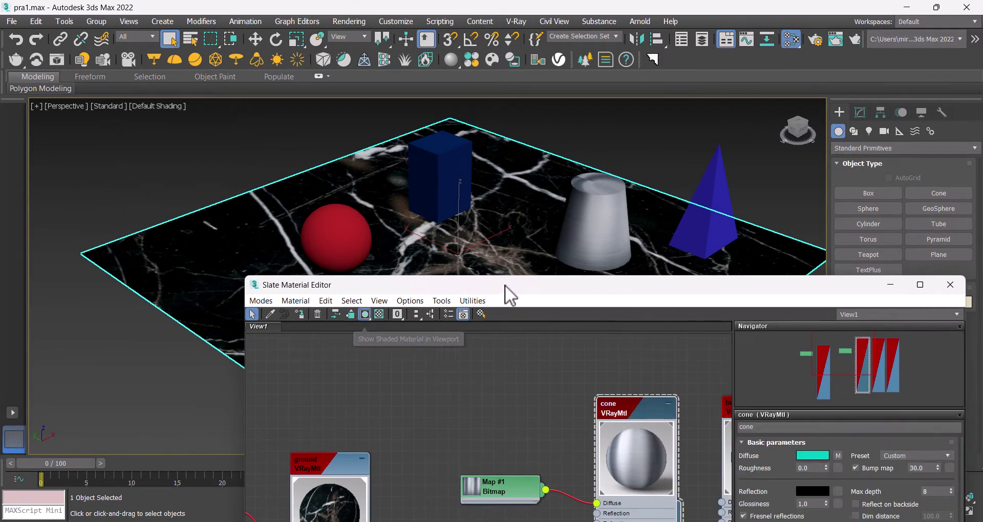
{"action": "left_click_drag", "start_coordinate": [505, 284], "coordinate": [345, 232]}
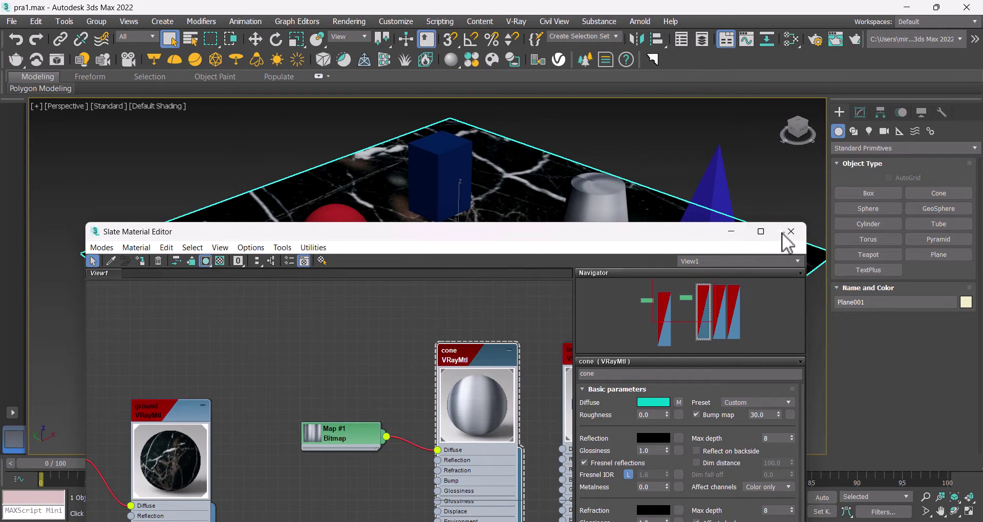
{"action": "left_click", "coordinate": [783, 233]}
{"action": "left_click", "coordinate": [660, 160]}
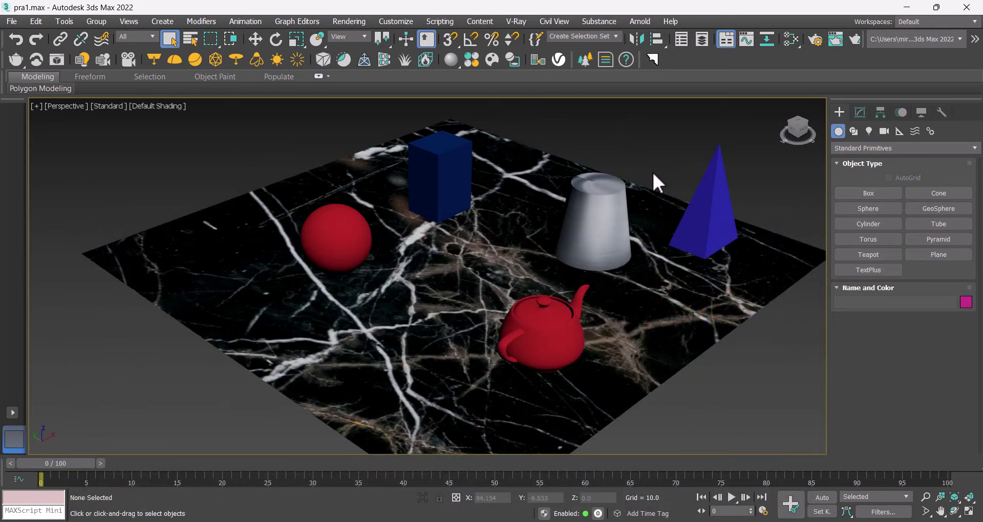
{"action": "scroll", "coordinate": [601, 236], "scroll_direction": "up", "scroll_amount": 5}
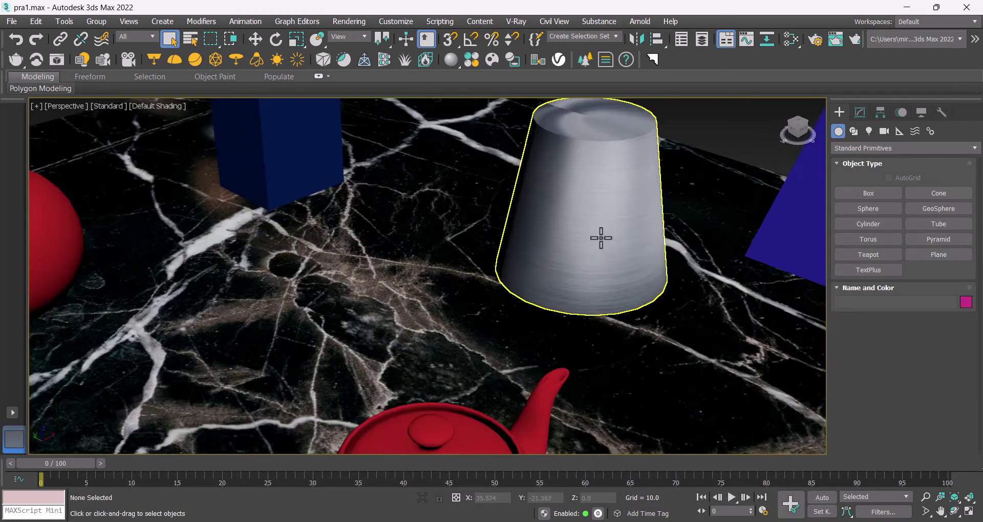
{"action": "scroll", "coordinate": [588, 247], "scroll_direction": "down", "scroll_amount": 8}
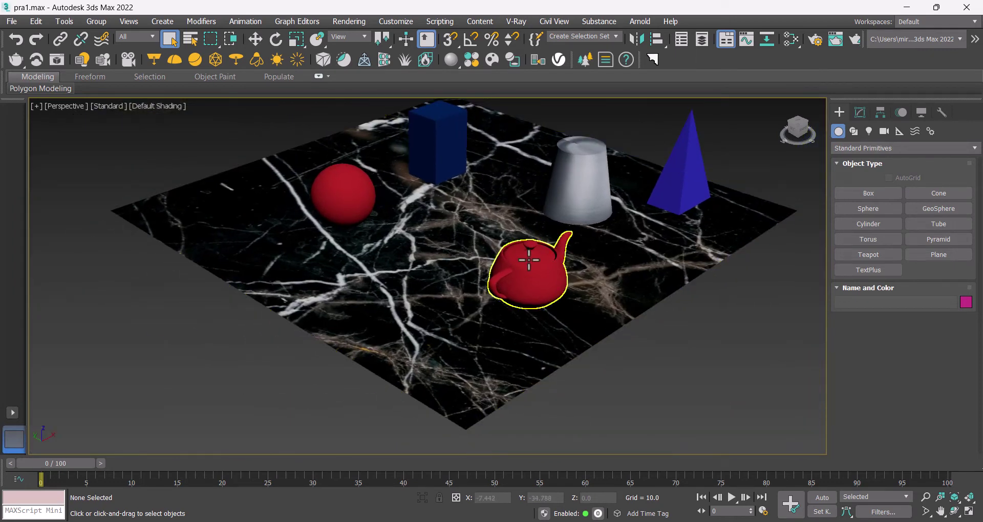
Step: Reopen the Slate Material Editor and assign the ground's marble material to the blue box
{"action": "left_click", "coordinate": [529, 260]}
{"action": "left_click", "coordinate": [791, 39]}
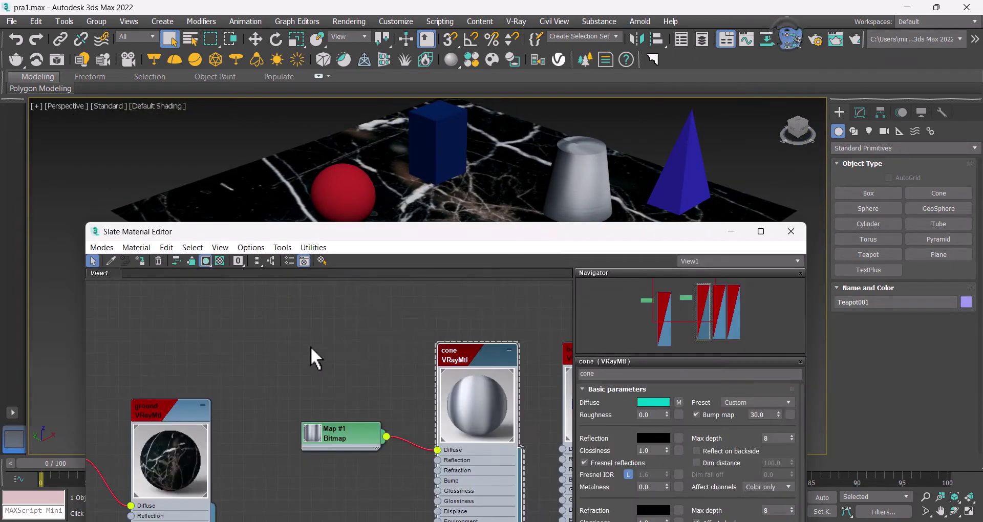
{"action": "double_click", "coordinate": [165, 406]}
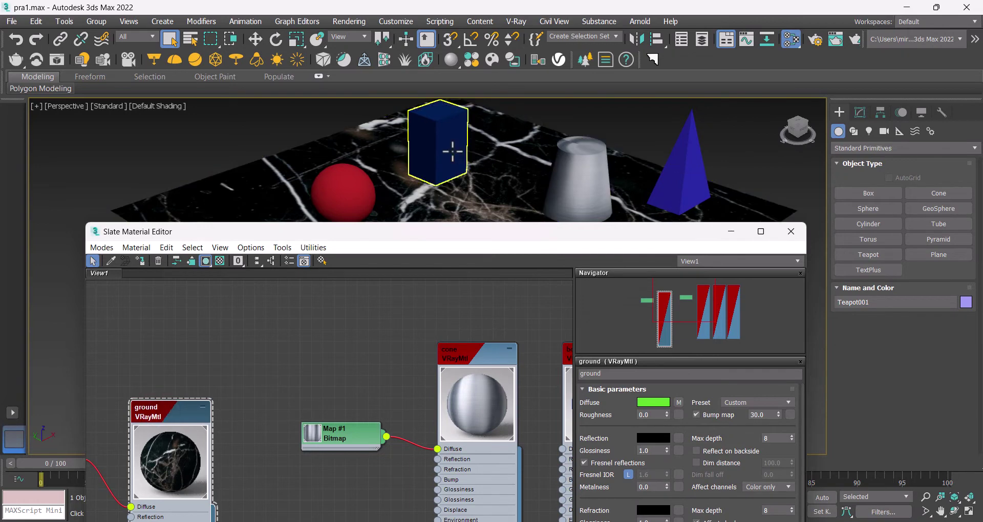
{"action": "left_click", "coordinate": [444, 136]}
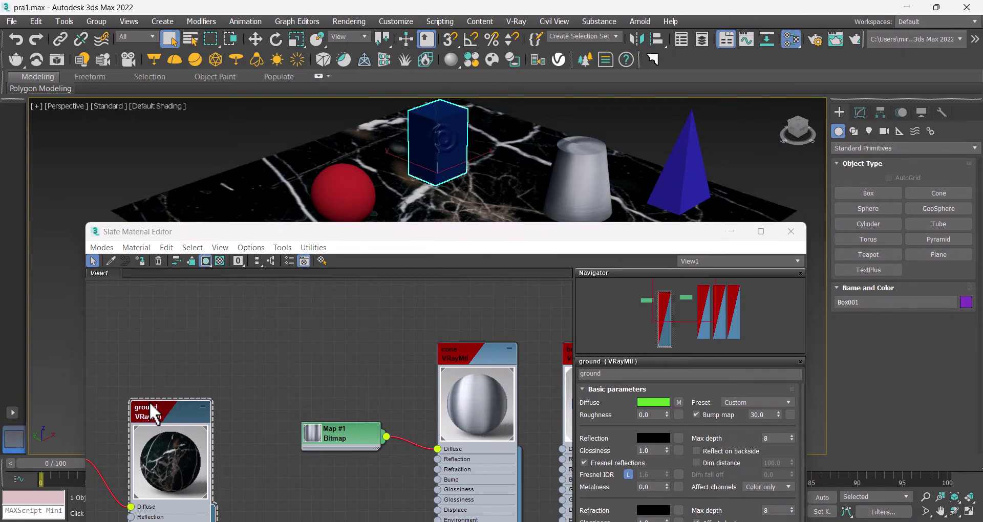
{"action": "left_click", "coordinate": [142, 260]}
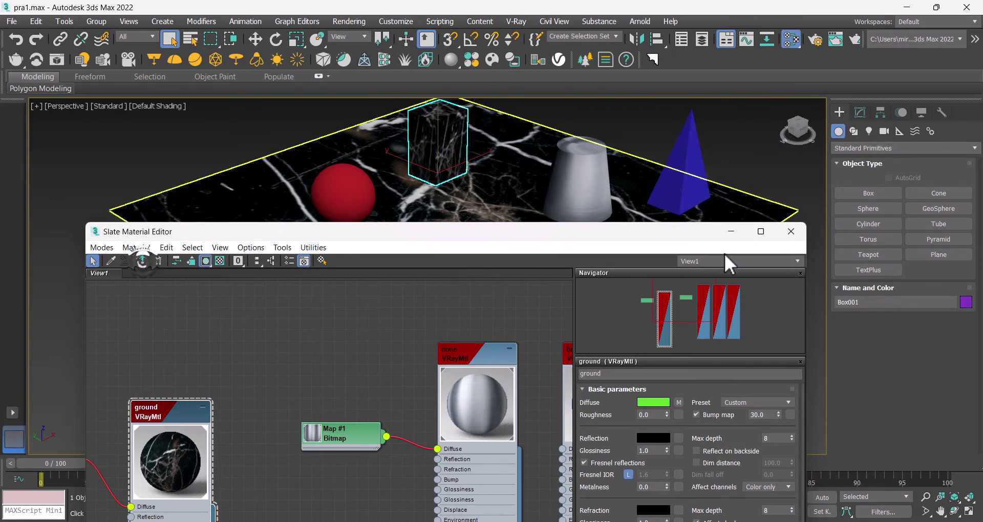
Step: Close the Slate Material Editor and examine the textures on the marble box and metal cone from different angles and distances
{"action": "left_click", "coordinate": [789, 233]}
{"action": "left_click", "coordinate": [287, 131]}
{"action": "middle_click_drag", "start_coordinate": [287, 131], "coordinate": [483, 165], "text": "alt"}
{"action": "scroll", "coordinate": [467, 204], "scroll_direction": "up", "scroll_amount": 6}
{"action": "scroll", "coordinate": [604, 232], "scroll_direction": "up", "scroll_amount": 4}
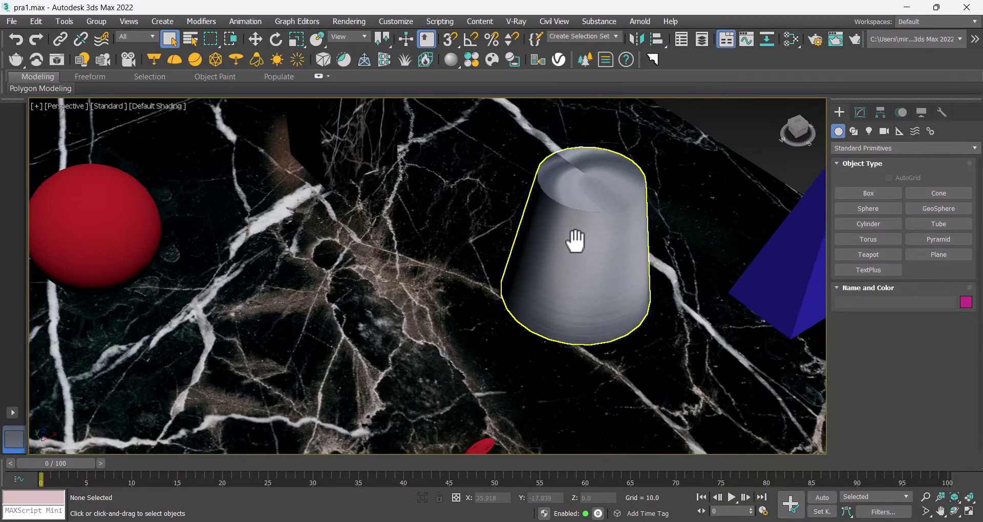
{"action": "middle_click_drag", "start_coordinate": [570, 242], "coordinate": [511, 239], "text": "alt"}
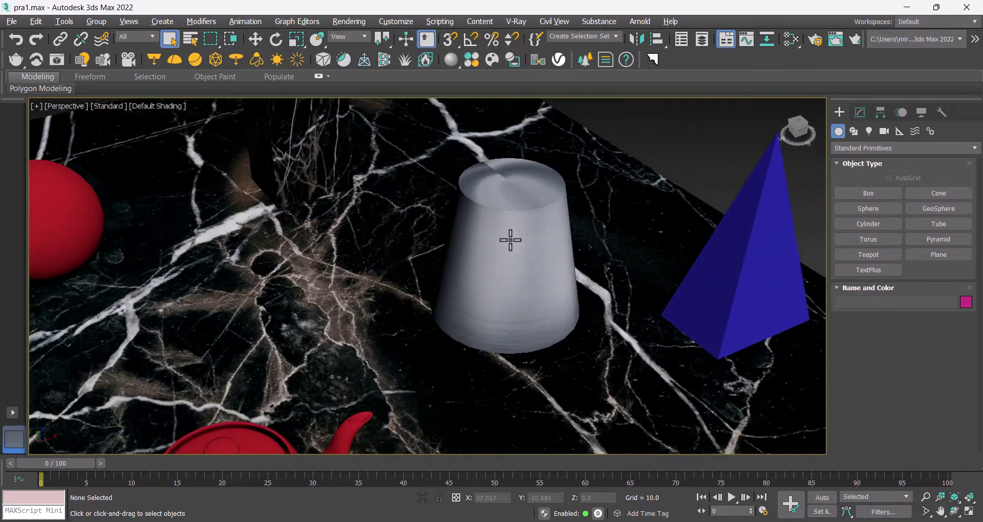
{"action": "scroll", "coordinate": [430, 230], "scroll_direction": "down", "scroll_amount": 6}
{"action": "middle_click_drag", "start_coordinate": [430, 230], "coordinate": [496, 229]}
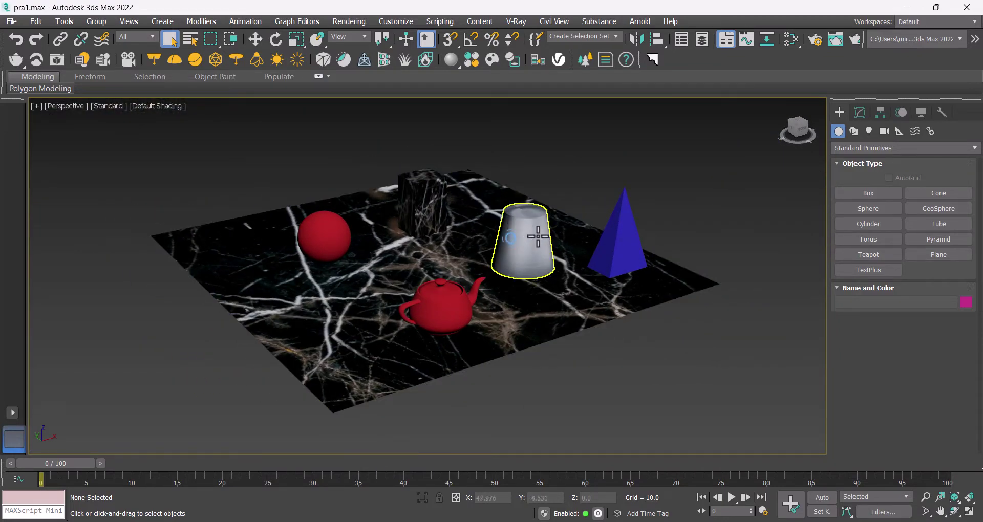
Step: Add a UVW Map modifier to the metal cone
{"action": "left_click", "coordinate": [523, 234]}
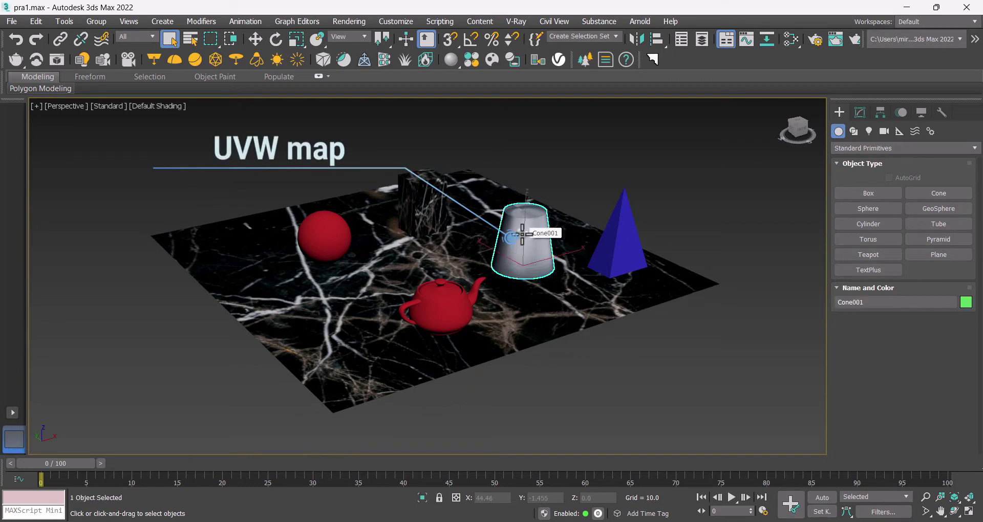
{"action": "left_click", "coordinate": [856, 112]}
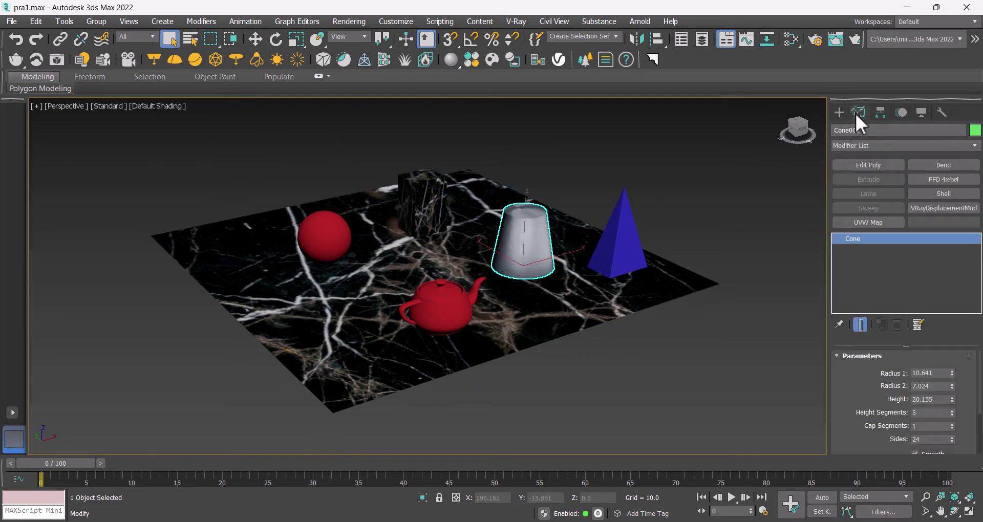
{"action": "left_click", "coordinate": [866, 145]}
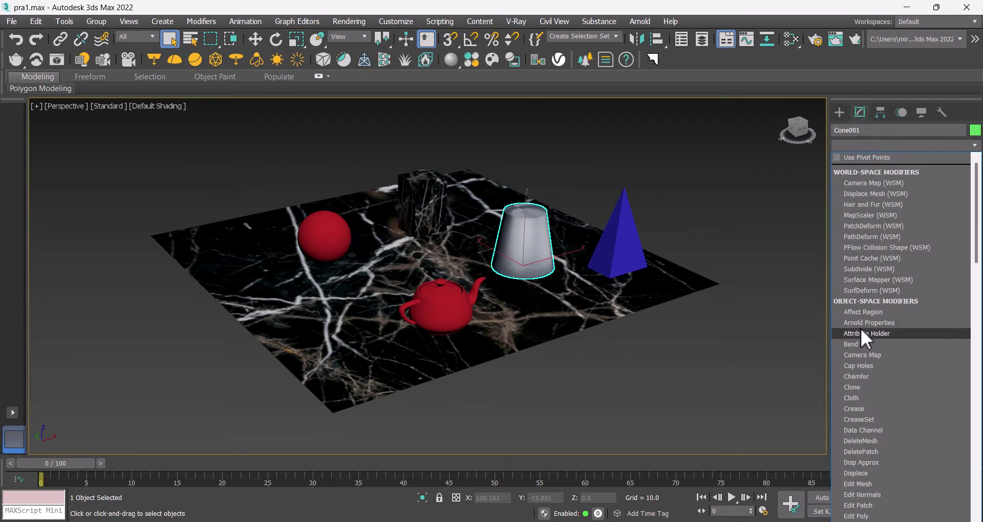
{"action": "type", "text": "u"}
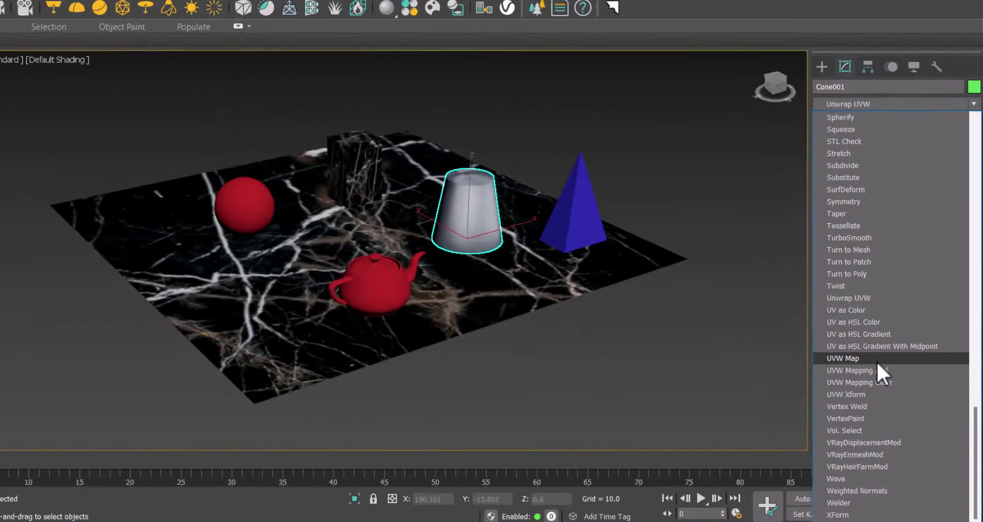
{"action": "left_click", "coordinate": [876, 359]}
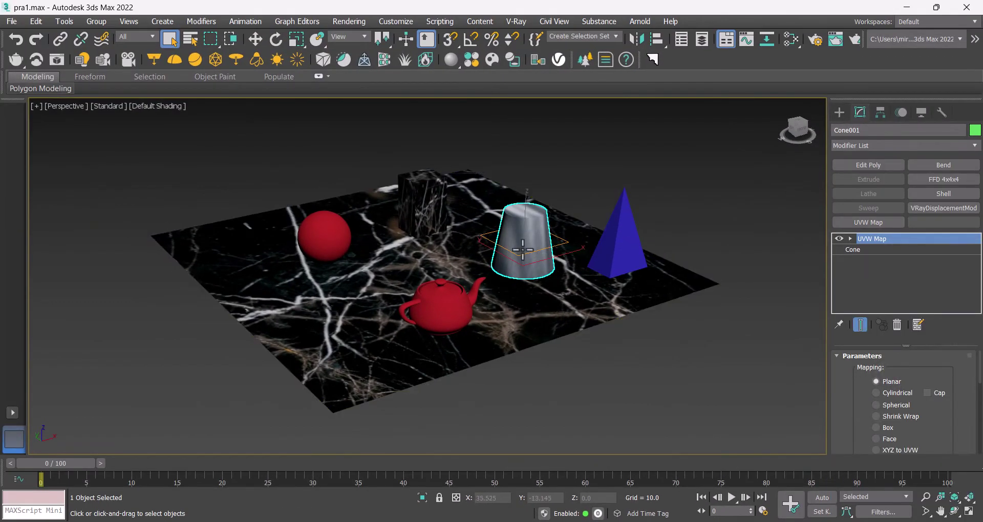
Step: Try Cylindrical mapping in the cone's UVW Map modifier, and switch the mapping to Spherical
{"action": "scroll", "coordinate": [522, 249], "scroll_direction": "up", "scroll_amount": 8}
{"action": "middle_click_drag", "start_coordinate": [520, 246], "coordinate": [501, 264]}
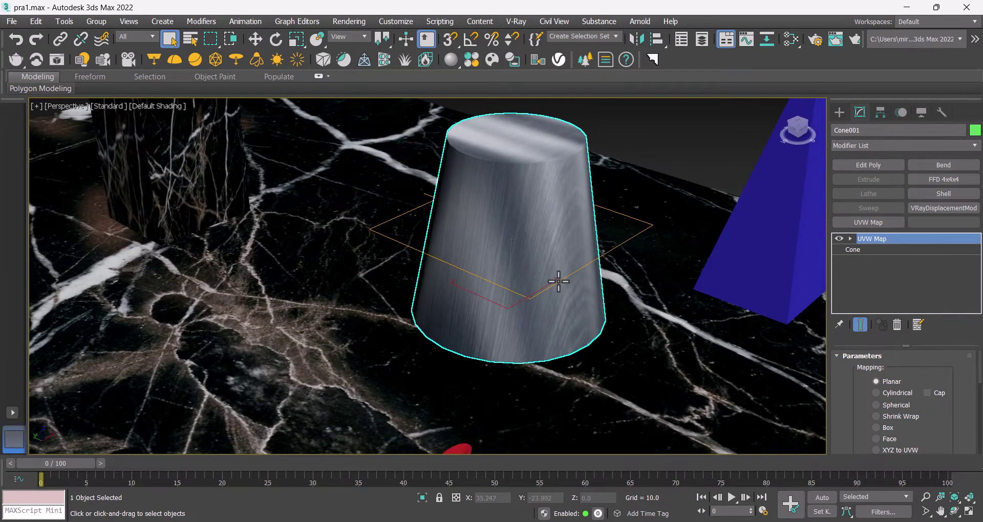
{"action": "scroll", "coordinate": [850, 379], "scroll_direction": "down", "scroll_amount": 1}
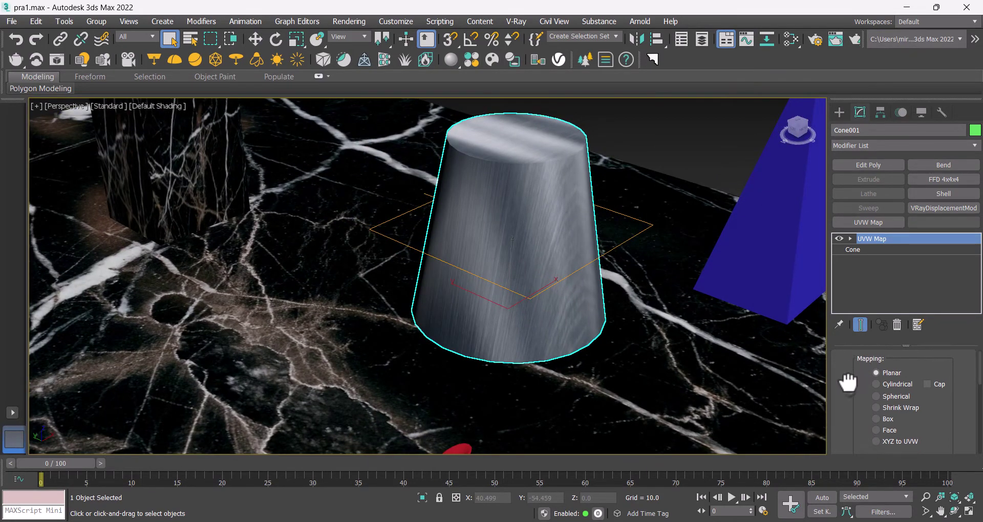
{"action": "scroll", "coordinate": [848, 381], "scroll_direction": "down", "scroll_amount": 1}
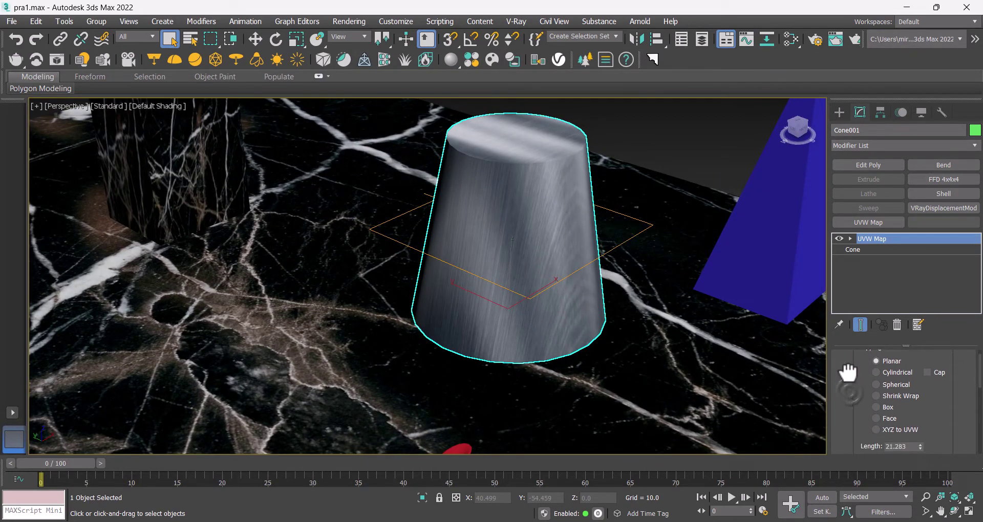
{"action": "left_click", "coordinate": [888, 374]}
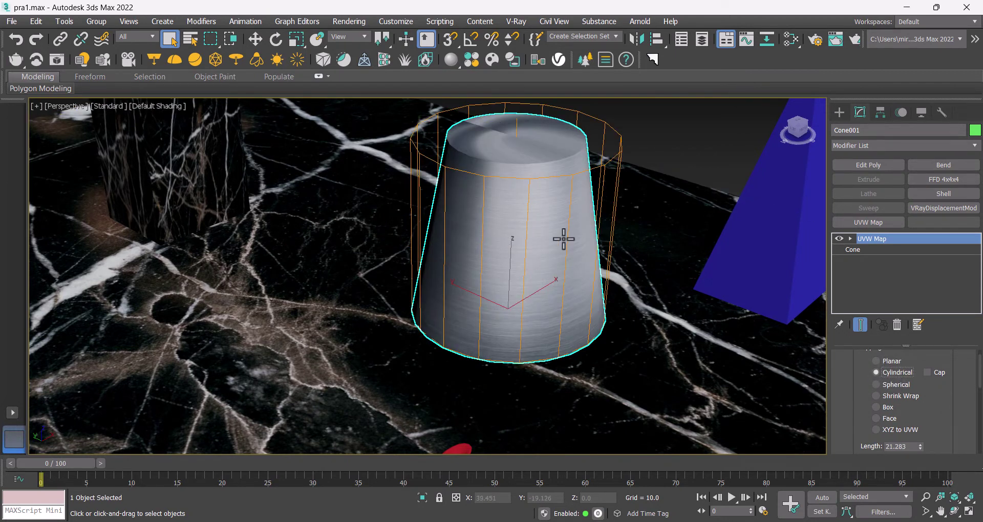
{"action": "left_click", "coordinate": [889, 385]}
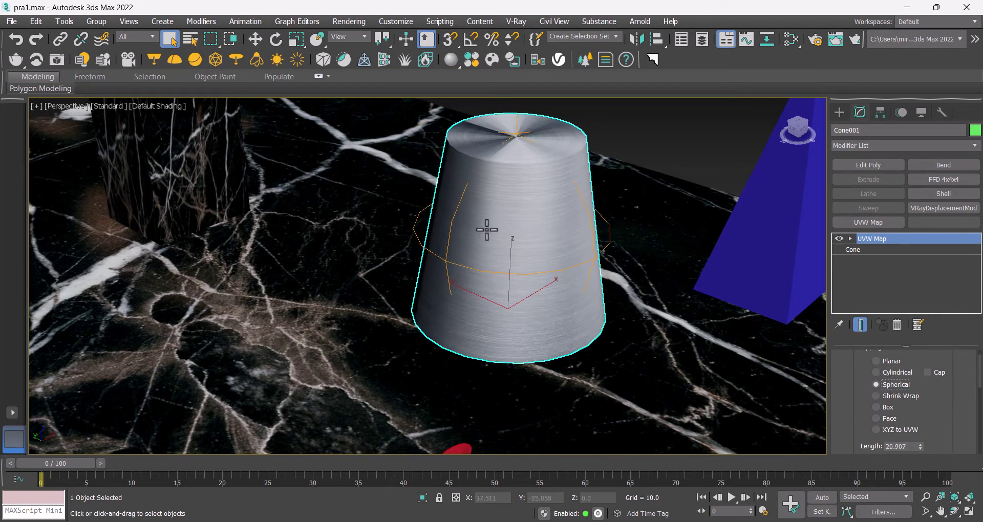
Step: Set the metal cone's UVW Map projection back to Cylindrical
{"action": "left_click", "coordinate": [876, 373]}
{"action": "scroll", "coordinate": [610, 268], "scroll_direction": "down", "scroll_amount": 5}
{"action": "middle_click_drag", "start_coordinate": [610, 268], "coordinate": [598, 248]}
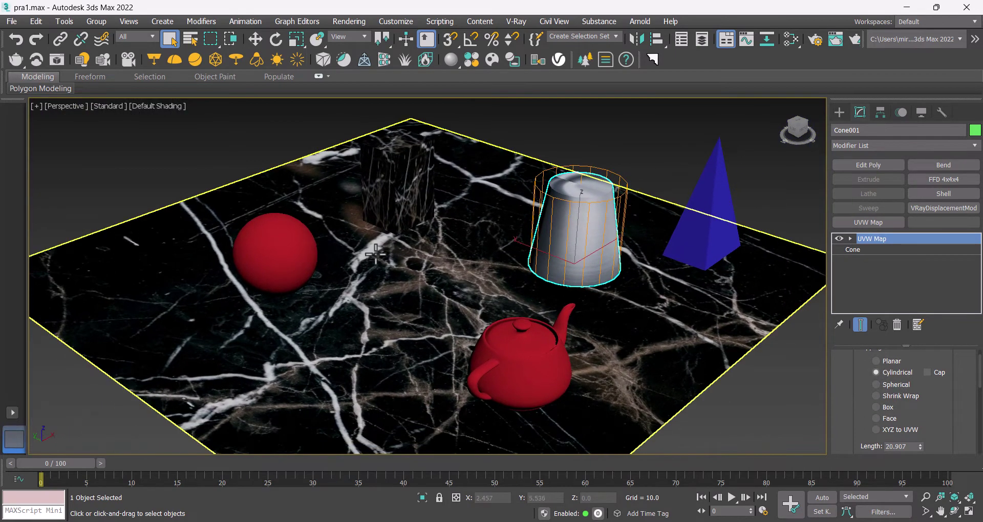
Step: Assign the cone's stainless-steel material to the red sphere in the Slate Material Editor, and close the editor
{"action": "left_click", "coordinate": [243, 234]}
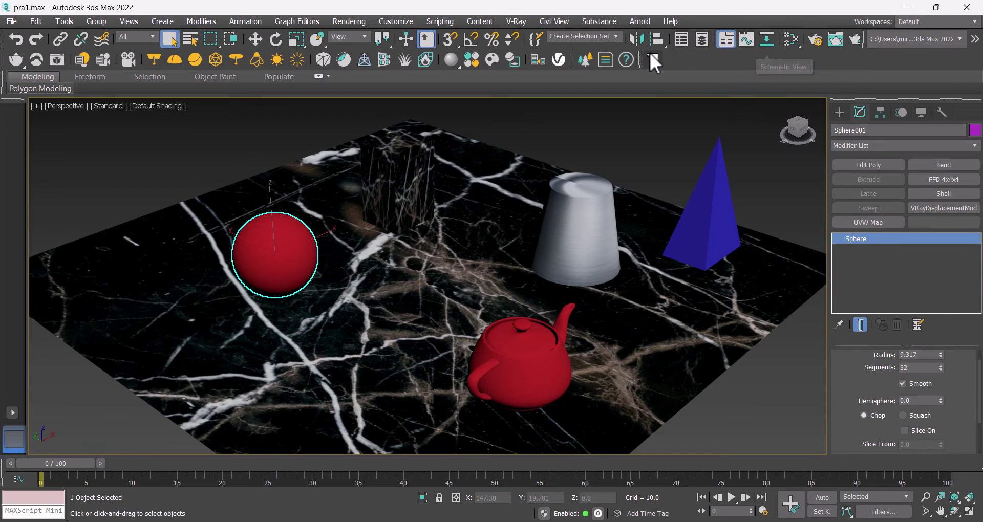
{"action": "left_click", "coordinate": [790, 39]}
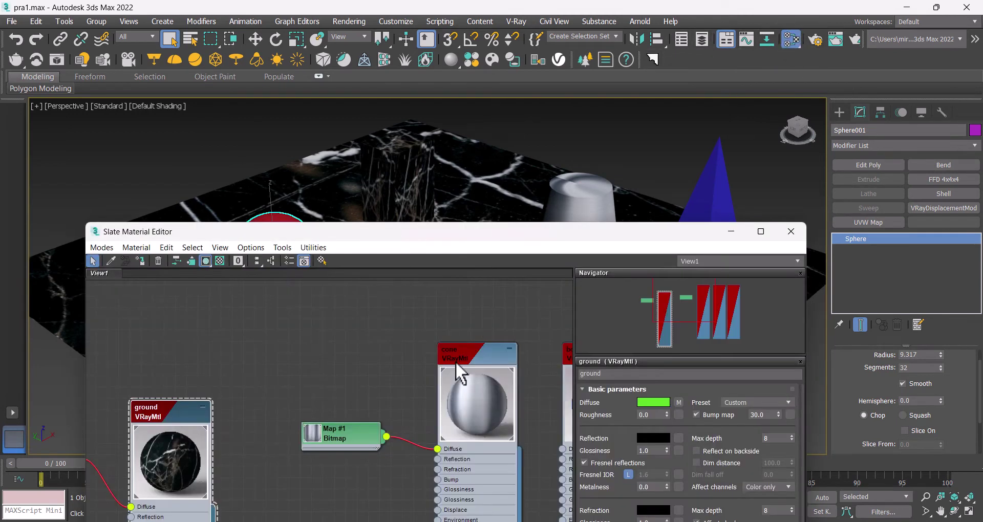
{"action": "left_click", "coordinate": [456, 361]}
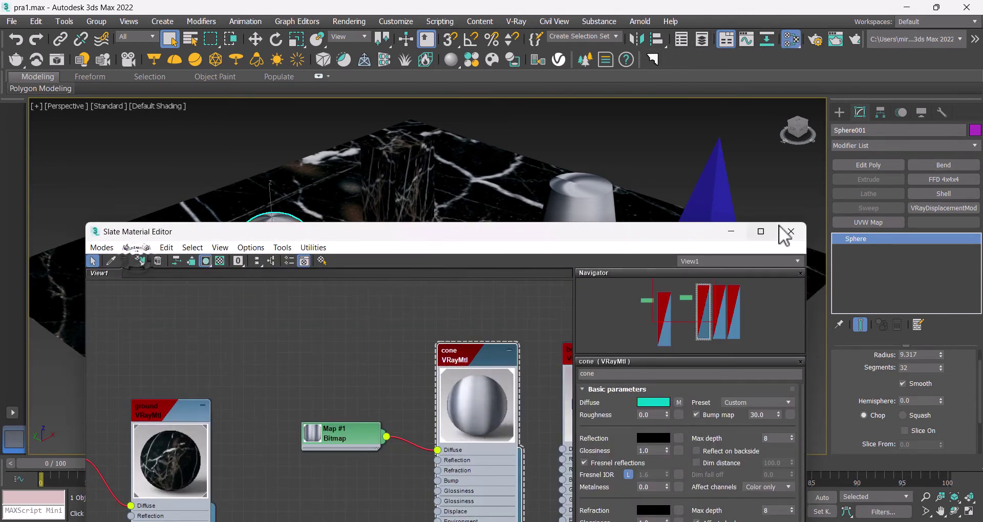
{"action": "left_click", "coordinate": [790, 231]}
{"action": "left_click", "coordinate": [219, 184]}
{"action": "scroll", "coordinate": [247, 251], "scroll_direction": "up", "scroll_amount": 5}
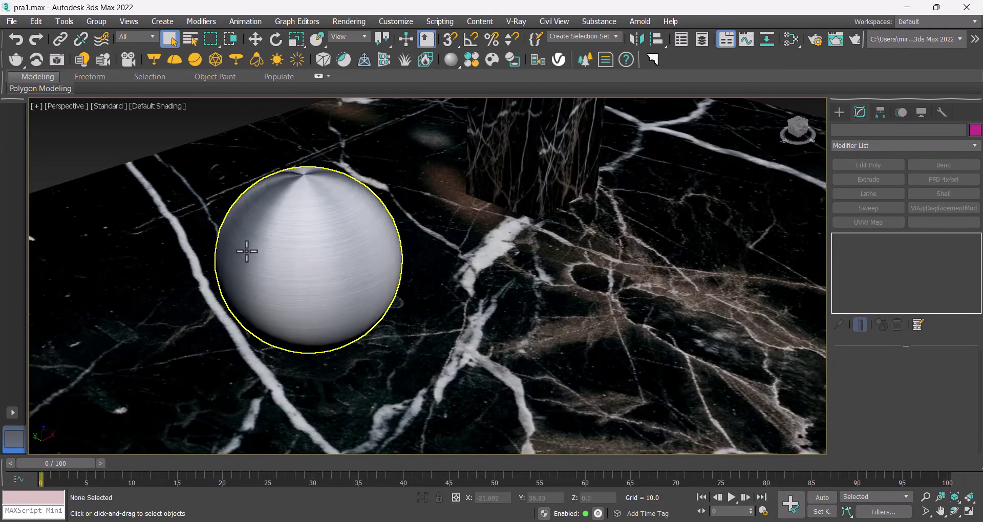
Step: Add a UVW Map modifier to the metal sphere and set its mapping to Spherical
{"action": "left_click", "coordinate": [287, 242]}
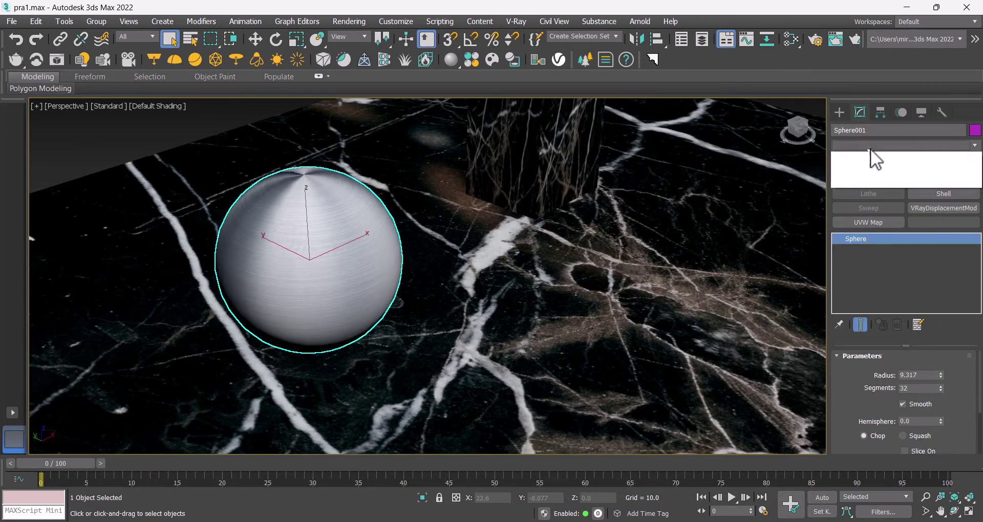
{"action": "left_click", "coordinate": [870, 147]}
{"action": "key", "text": "u"}
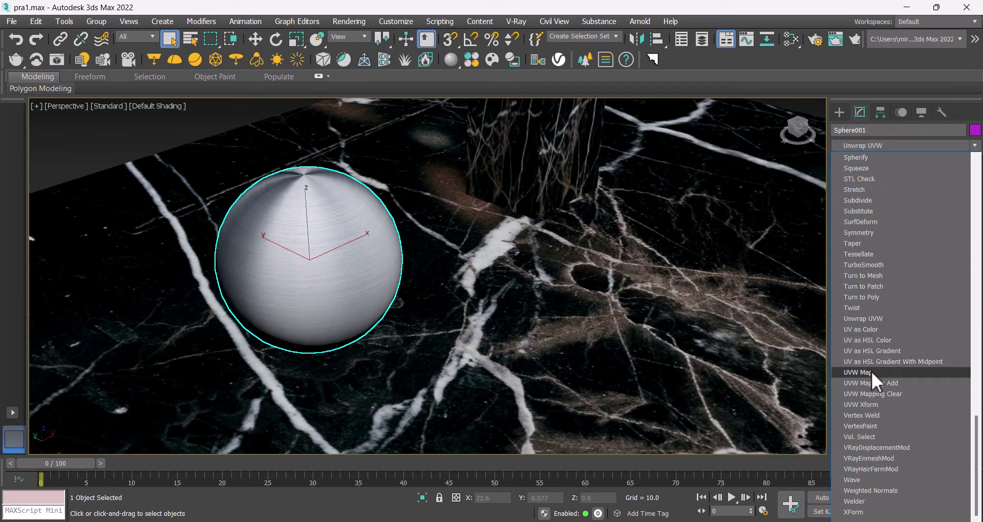
{"action": "left_click", "coordinate": [874, 372]}
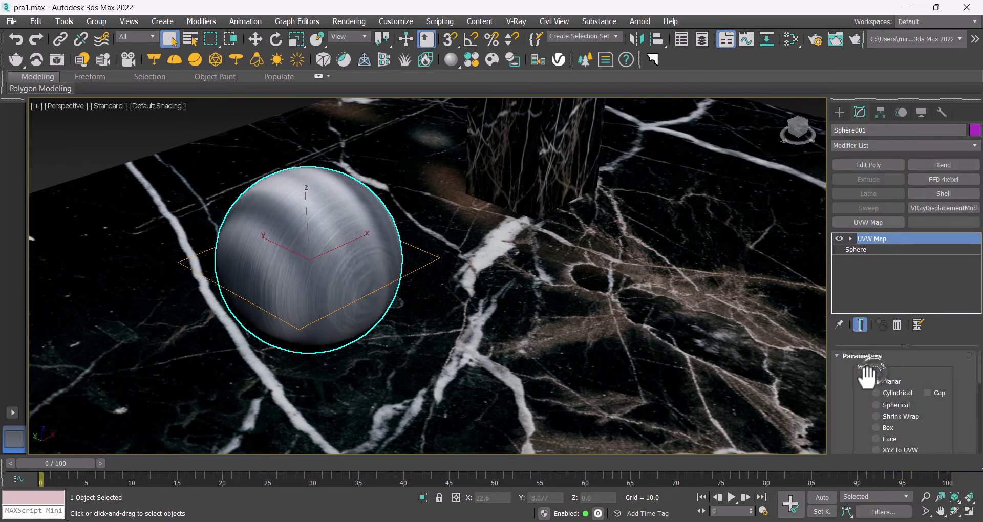
{"action": "scroll", "coordinate": [868, 378], "scroll_direction": "down", "scroll_amount": 2}
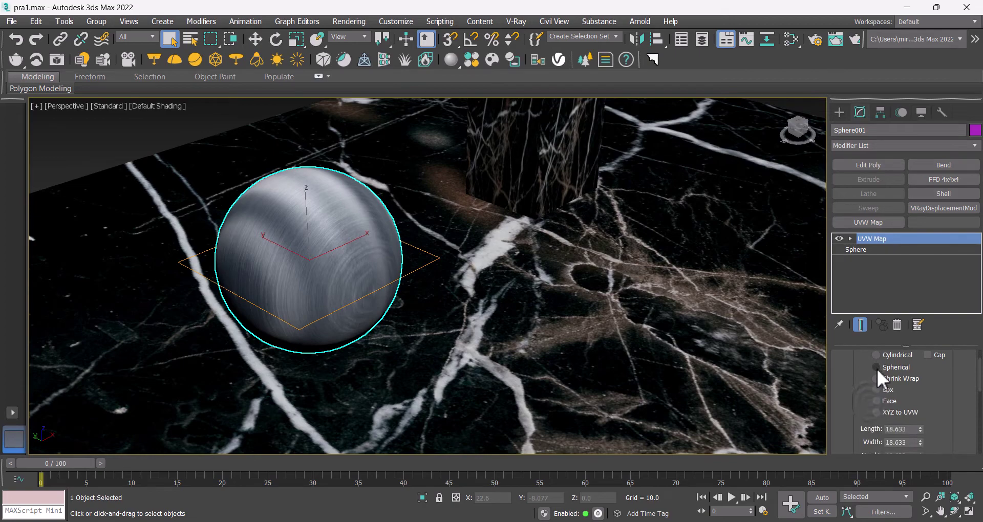
{"action": "left_click", "coordinate": [876, 367]}
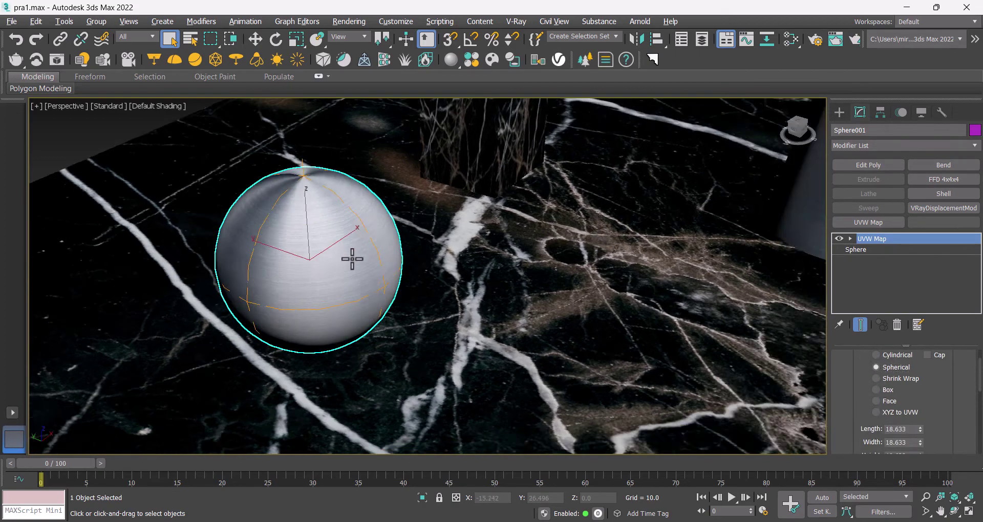
{"action": "middle_click_drag", "start_coordinate": [352, 260], "coordinate": [436, 272], "text": "alt"}
{"action": "scroll", "coordinate": [342, 254], "scroll_direction": "down", "scroll_amount": 5}
Step: Add a UVW Map modifier to the marble ground plane and set its mapping to Box
{"action": "left_click", "coordinate": [435, 272]}
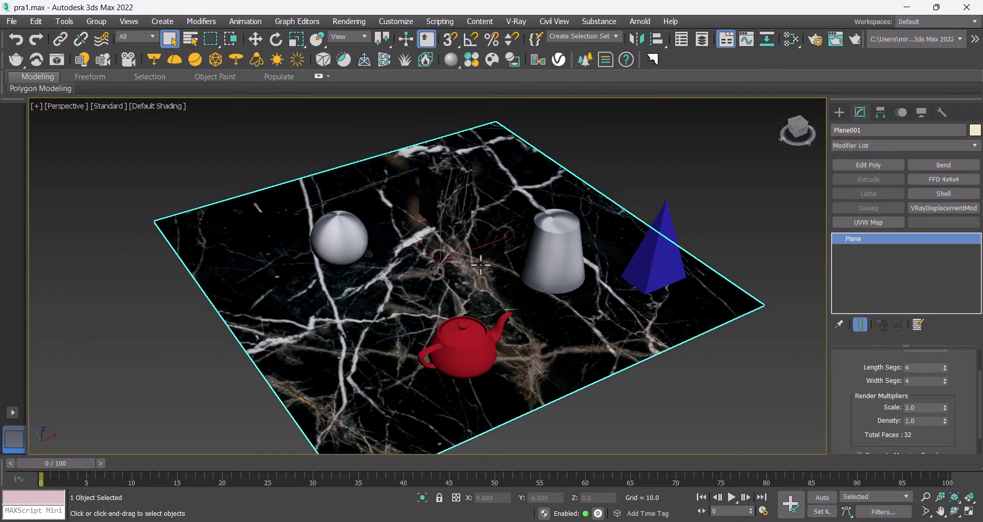
{"action": "left_click", "coordinate": [873, 145]}
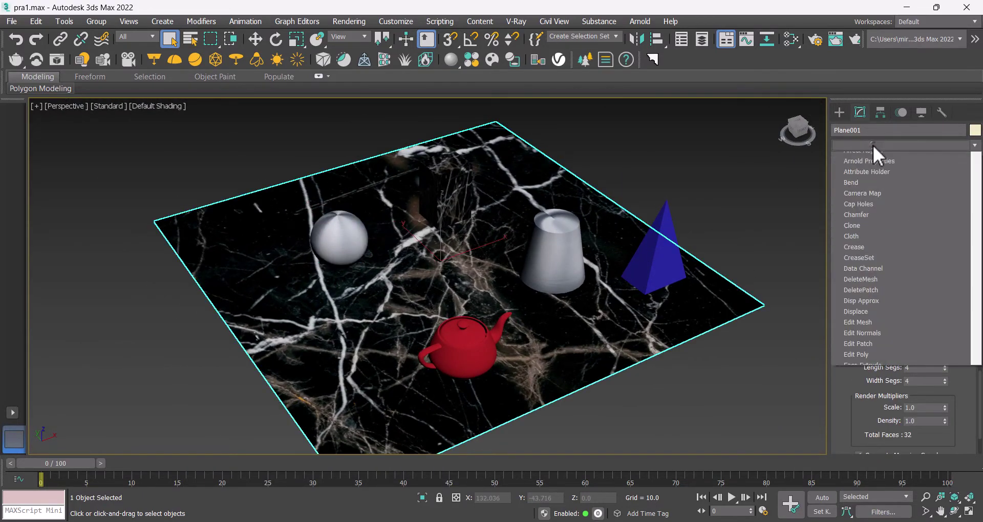
{"action": "key", "text": "u"}
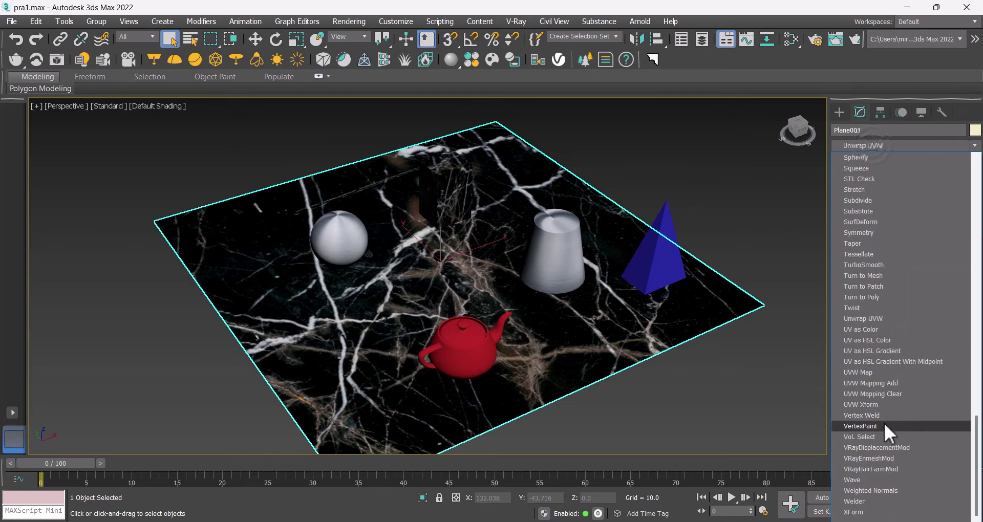
{"action": "left_click", "coordinate": [866, 372]}
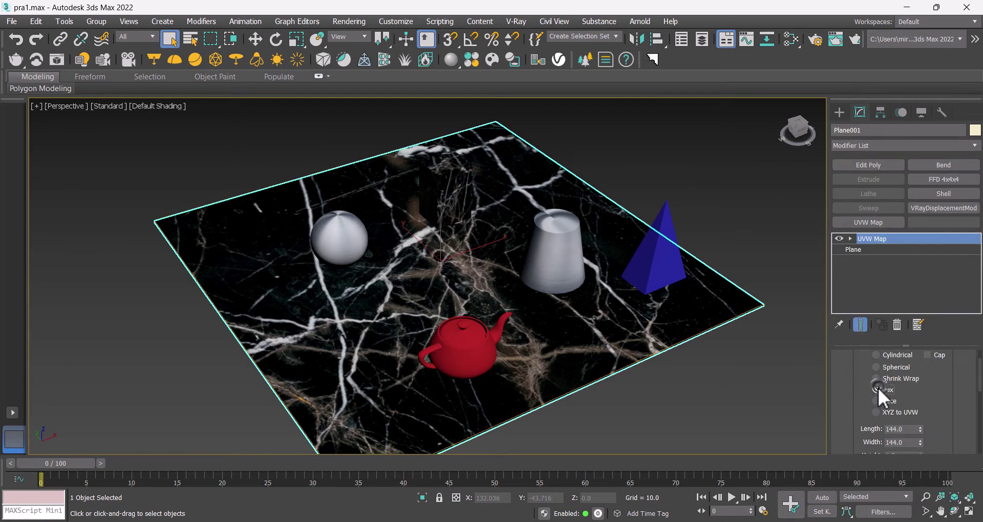
{"action": "left_click", "coordinate": [875, 389]}
{"action": "middle_click_drag", "start_coordinate": [437, 237], "coordinate": [450, 211]}
{"action": "left_click", "coordinate": [656, 375]}
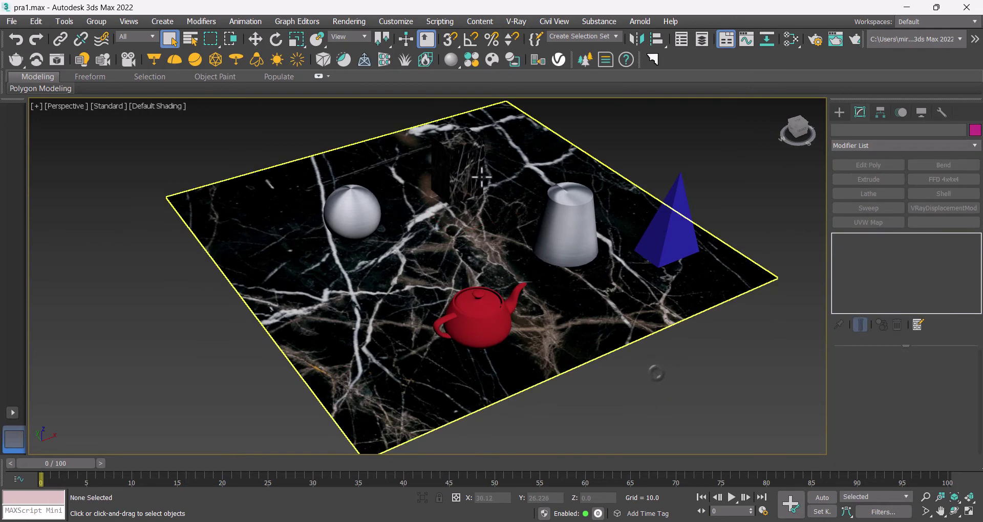
Step: Add a UVW Map modifier to the marble box and set its mapping to Box
{"action": "left_click", "coordinate": [440, 179]}
{"action": "key", "text": "z"}
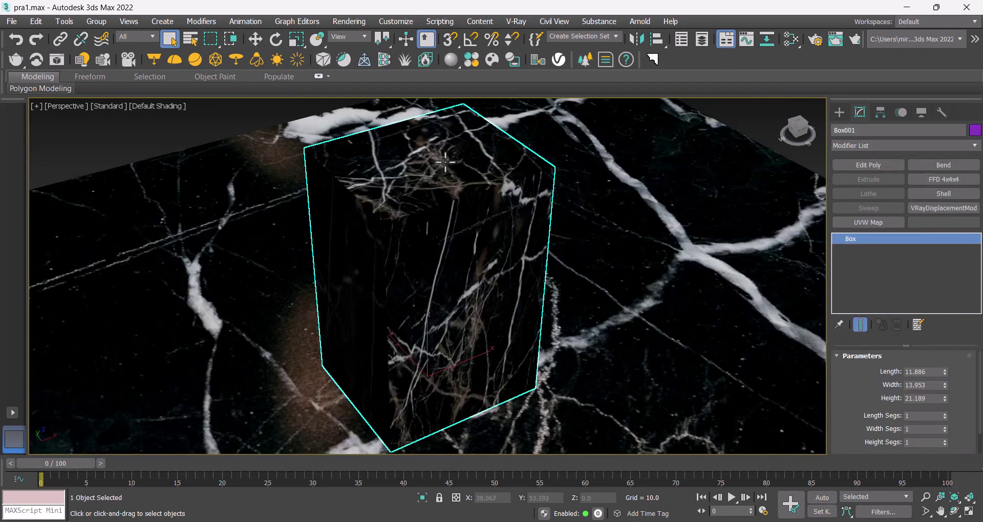
{"action": "left_click", "coordinate": [864, 222]}
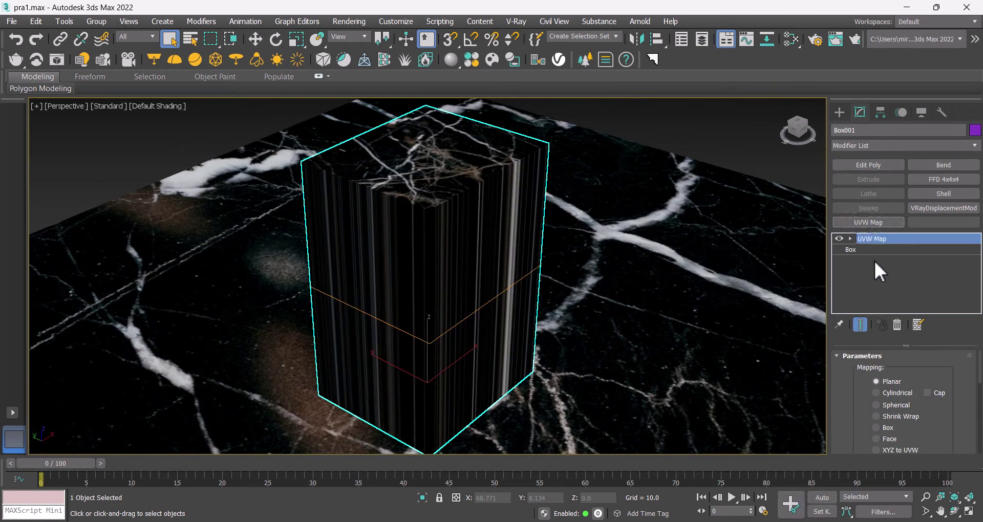
{"action": "left_click", "coordinate": [881, 428]}
{"action": "middle_click_drag", "start_coordinate": [522, 248], "coordinate": [529, 212], "text": "alt"}
{"action": "scroll", "coordinate": [508, 244], "scroll_direction": "down", "scroll_amount": 3}
Step: Enlarge the marble box's UVW Map gizmo to a length of 24.367 and a width of 24.558, and deselect the box
{"action": "left_click_drag", "start_coordinate": [846, 397], "coordinate": [842, 330]}
{"action": "scroll", "coordinate": [893, 370], "scroll_direction": "down", "scroll_amount": 1}
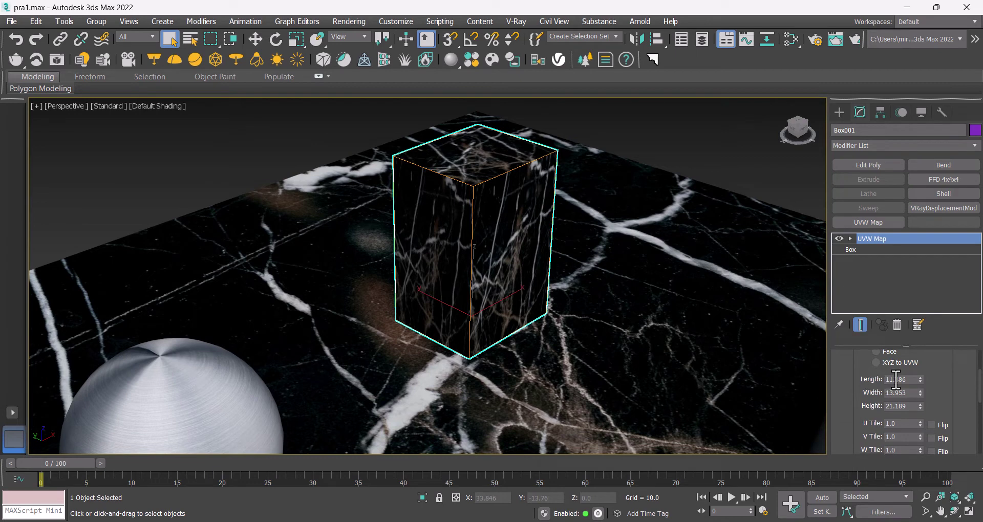
{"action": "left_click_drag", "start_coordinate": [919, 379], "coordinate": [915, 324]}
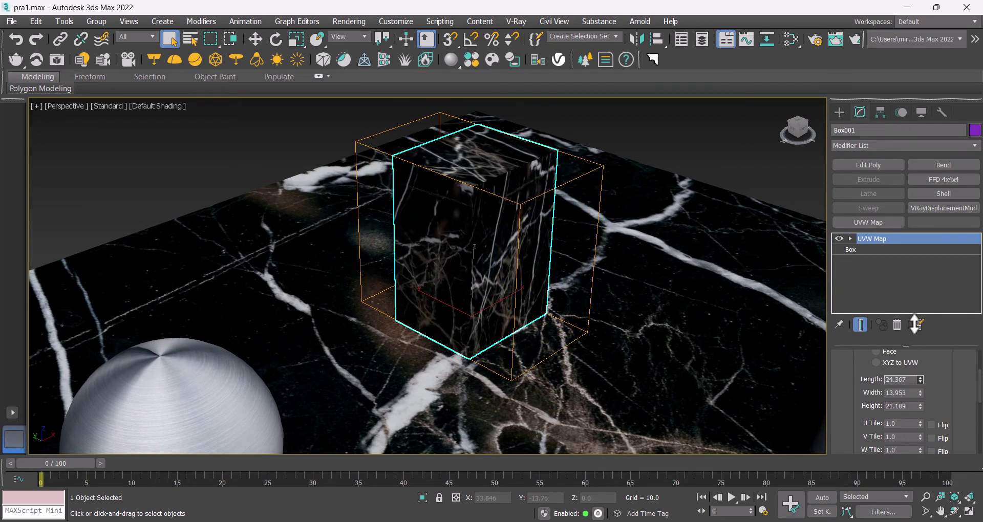
{"action": "left_click_drag", "start_coordinate": [920, 393], "coordinate": [921, 353]}
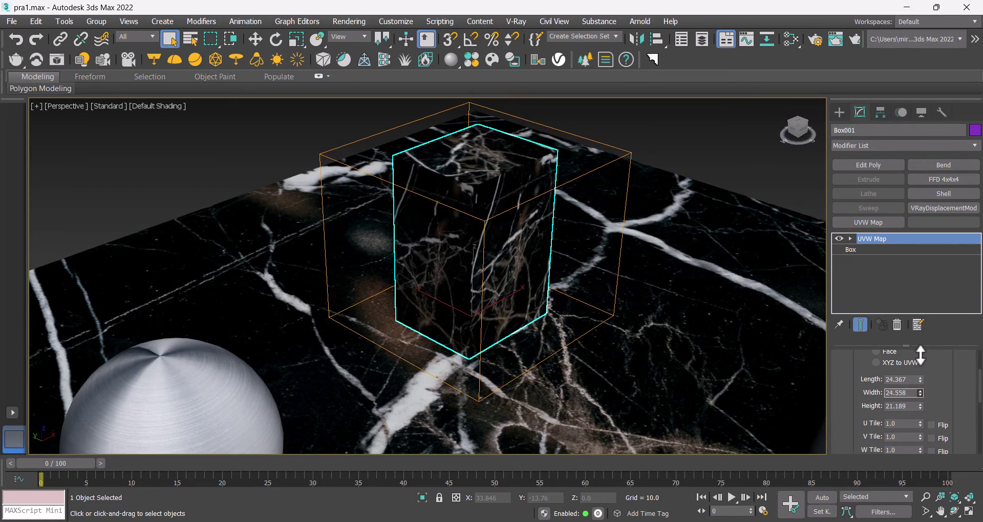
{"action": "left_click", "coordinate": [696, 152]}
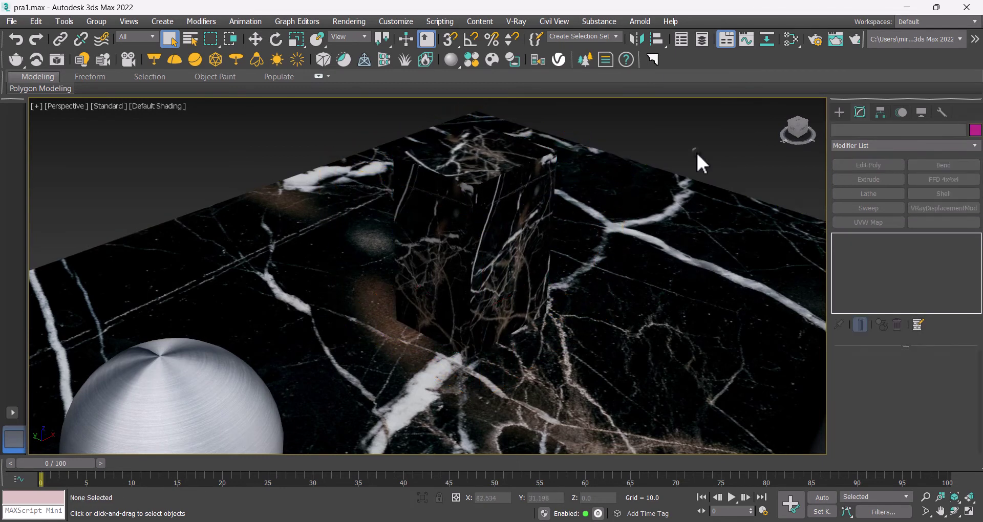
Step: Replace the bitmap feeding the ground material's Diffuse with pexels-photo-6788338 from the Desktop, and close the Slate Material Editor
{"action": "scroll", "coordinate": [695, 151], "scroll_direction": "down", "scroll_amount": 5}
{"action": "middle_click_drag", "start_coordinate": [591, 263], "coordinate": [511, 250]}
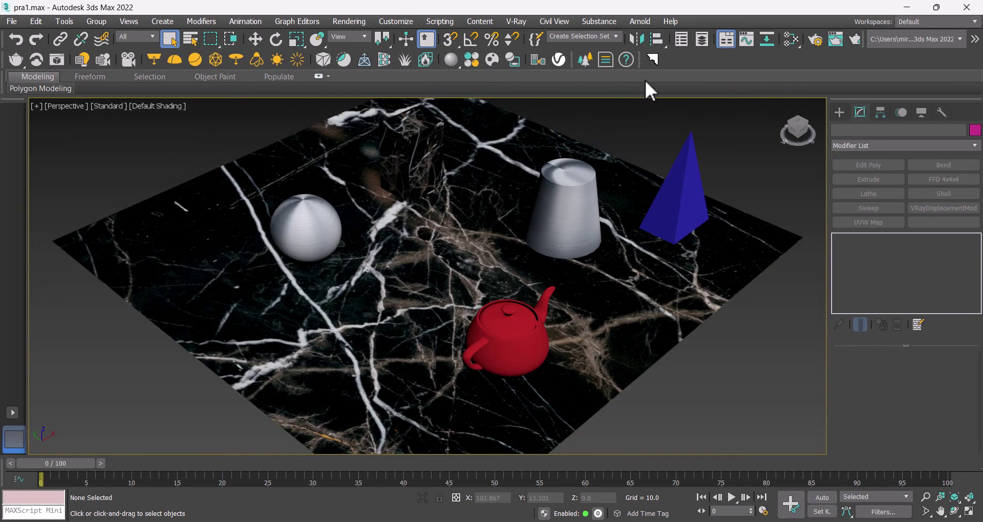
{"action": "left_click", "coordinate": [791, 39]}
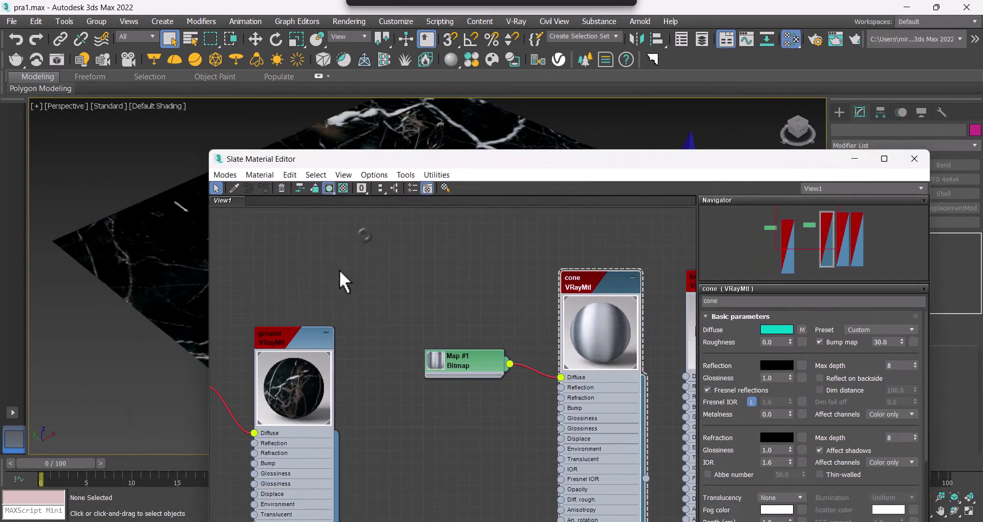
{"action": "middle_click_drag", "start_coordinate": [340, 272], "coordinate": [525, 280]}
{"action": "left_click", "coordinate": [358, 349]}
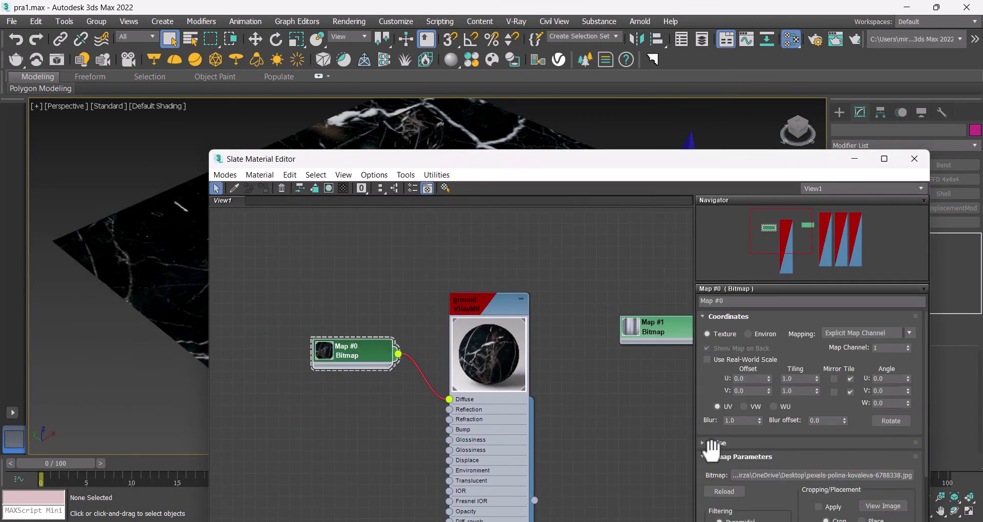
{"action": "left_click", "coordinate": [815, 473]}
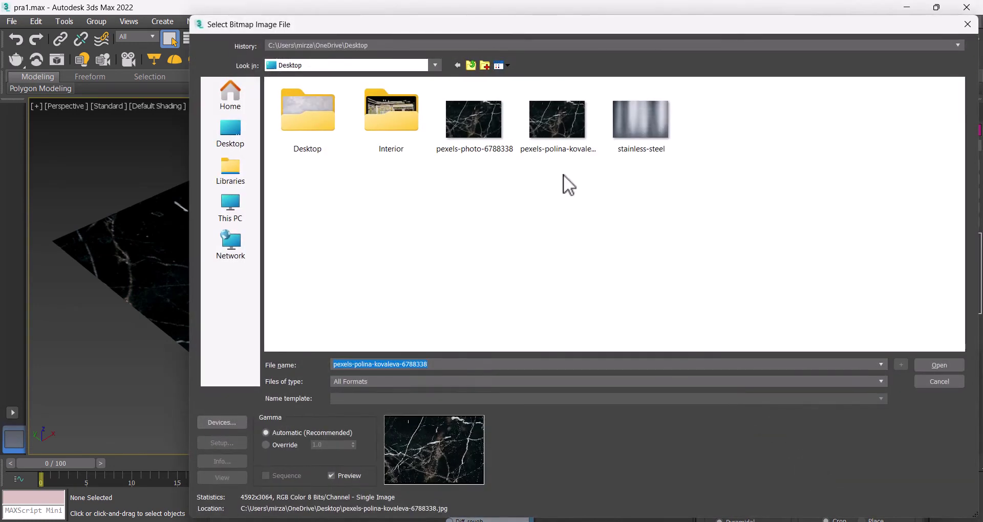
{"action": "left_click", "coordinate": [556, 122]}
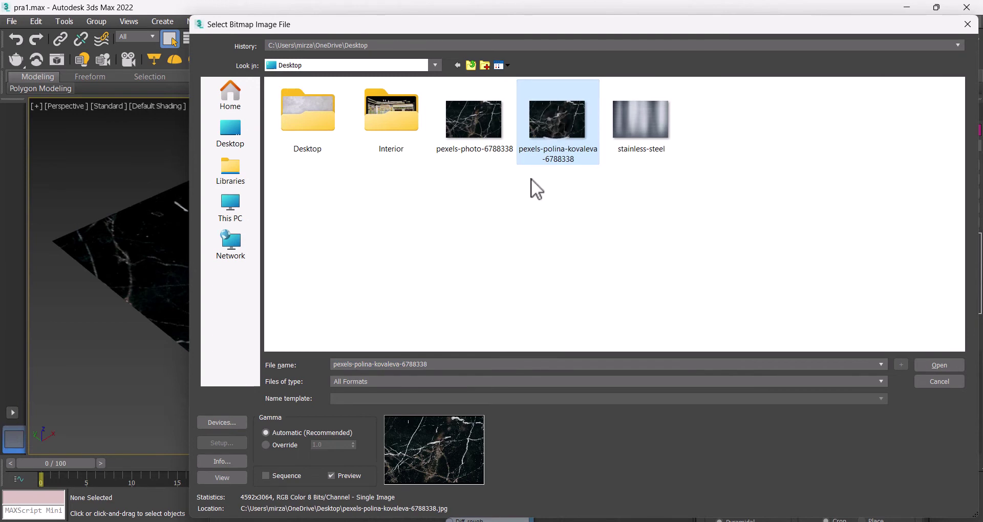
{"action": "left_click", "coordinate": [483, 130]}
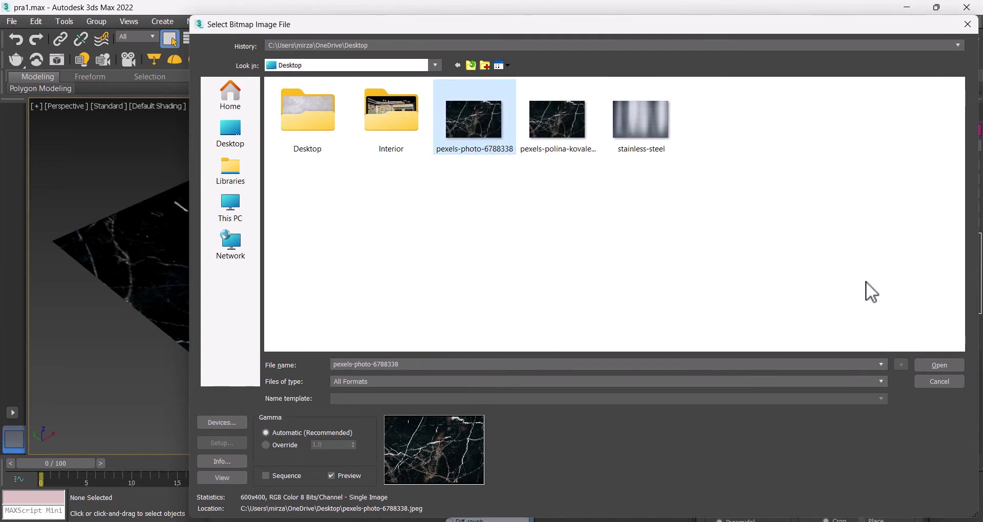
{"action": "left_click", "coordinate": [935, 364]}
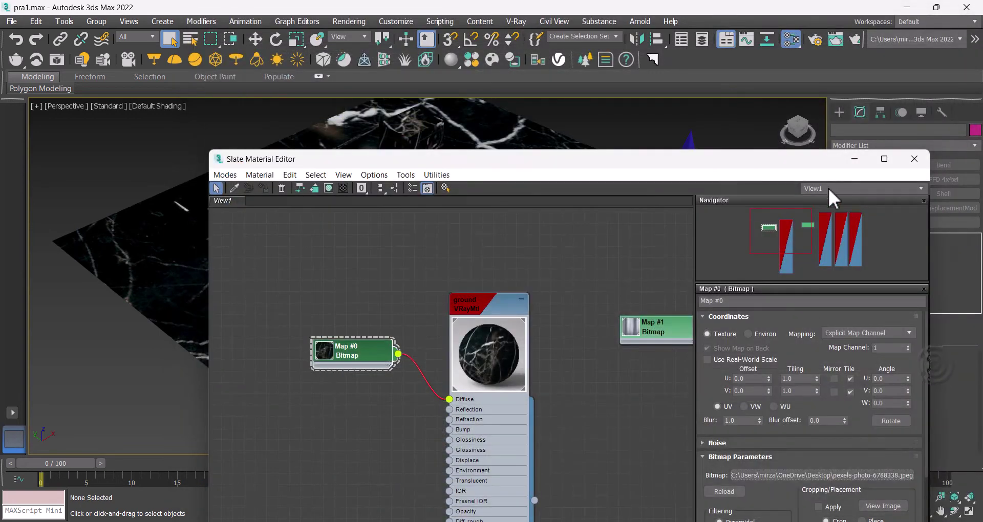
{"action": "left_click", "coordinate": [914, 159]}
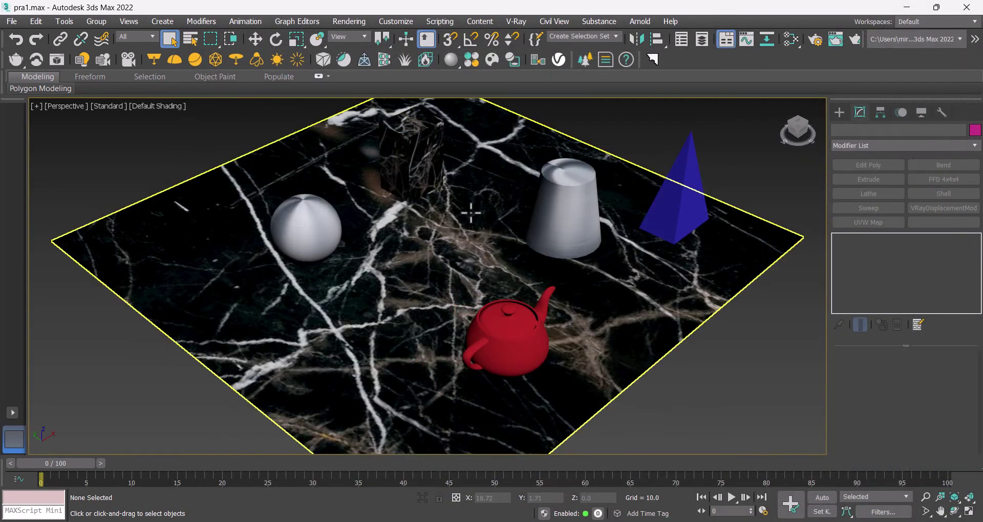
Step: Review the V-Ray render settings, collapsing the IPR options and image sampler sections and expanding the Environment section
{"action": "scroll", "coordinate": [307, 232], "scroll_direction": "down", "scroll_amount": 3}
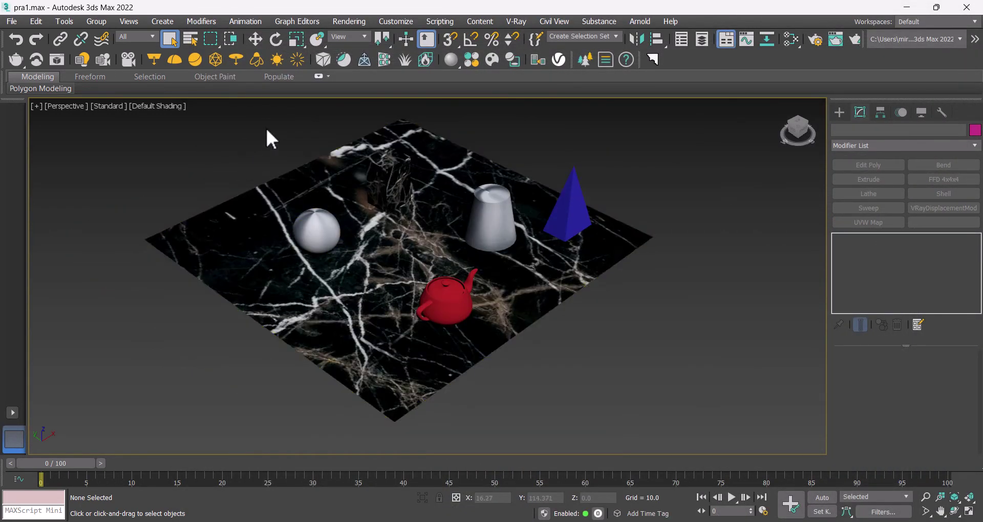
{"action": "middle_click_drag", "start_coordinate": [338, 267], "coordinate": [403, 296]}
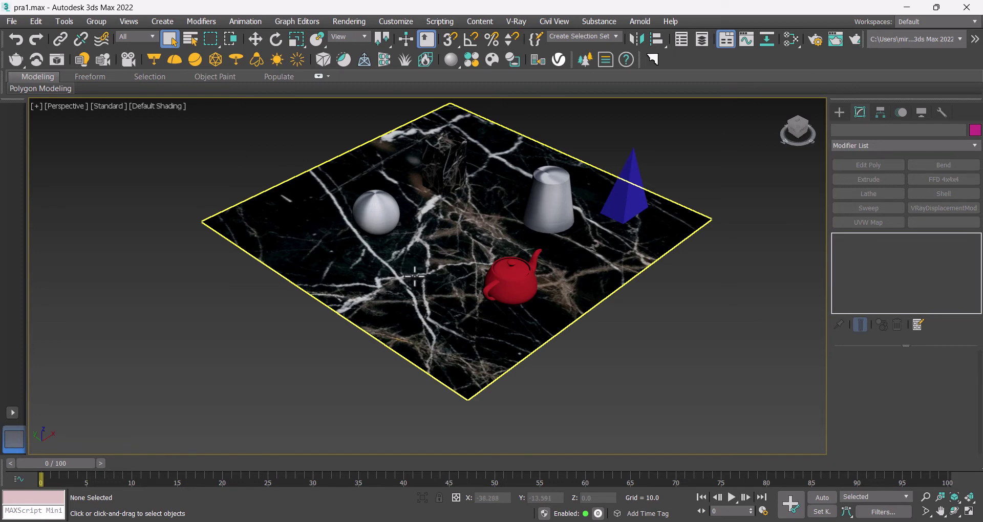
{"action": "scroll", "coordinate": [420, 286], "scroll_direction": "up", "scroll_amount": 4}
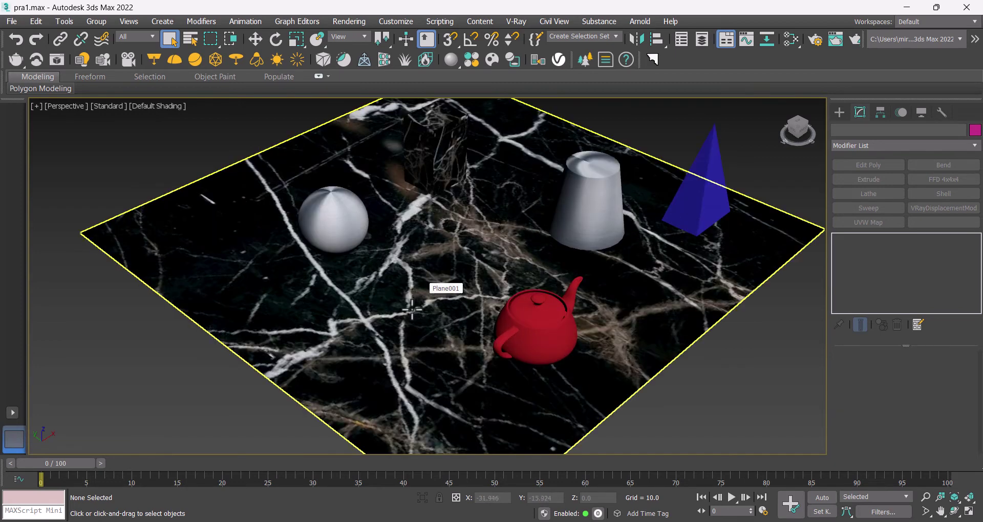
{"action": "middle_click_drag", "start_coordinate": [422, 306], "coordinate": [427, 293], "text": "alt"}
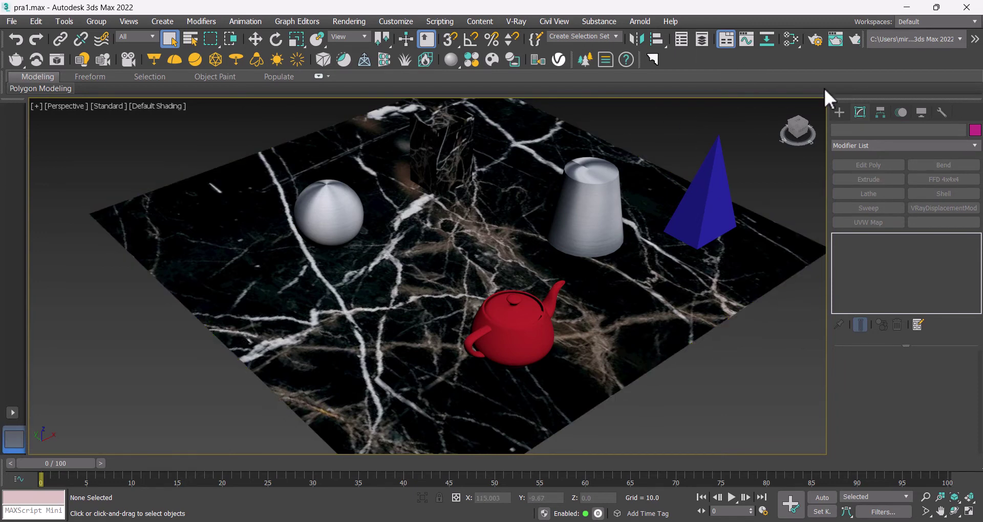
{"action": "left_click", "coordinate": [814, 39]}
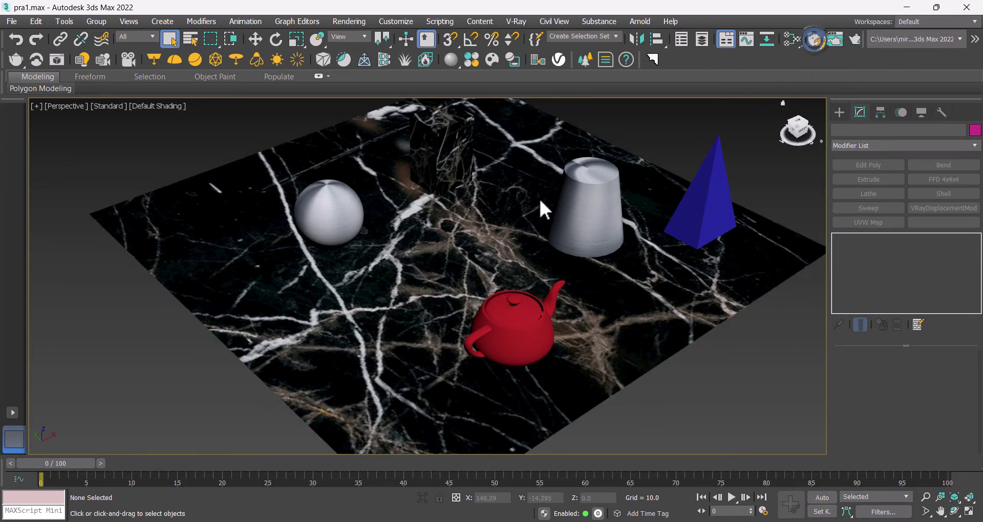
{"action": "left_click", "coordinate": [277, 170]}
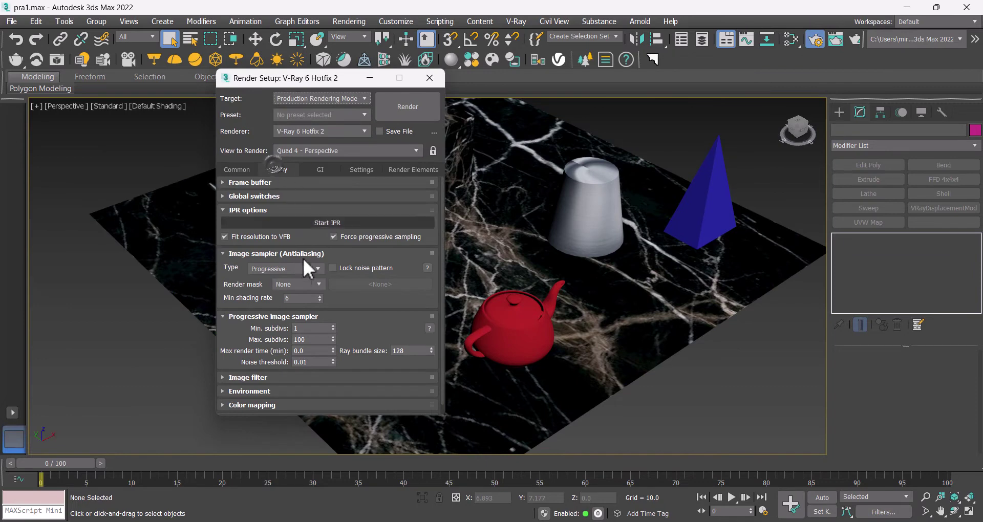
{"action": "left_click", "coordinate": [275, 209]}
{"action": "left_click", "coordinate": [271, 224]}
{"action": "left_click", "coordinate": [264, 310]}
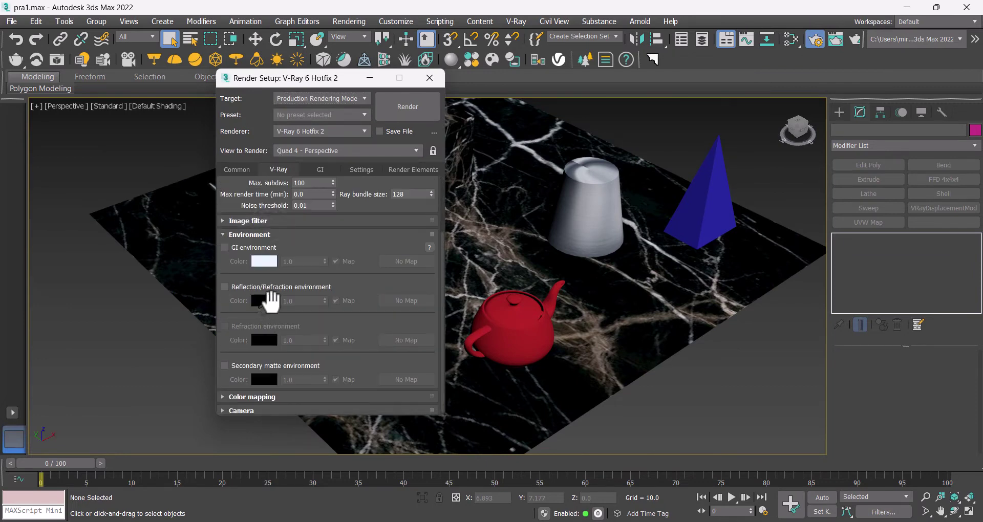
{"action": "left_click", "coordinate": [247, 236]}
{"action": "left_click", "coordinate": [251, 238]}
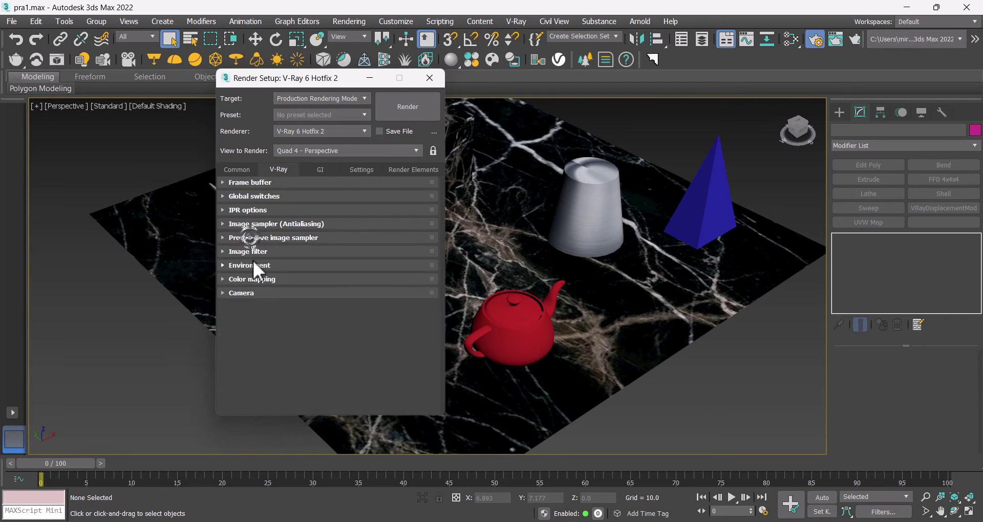
{"action": "left_click", "coordinate": [253, 264]}
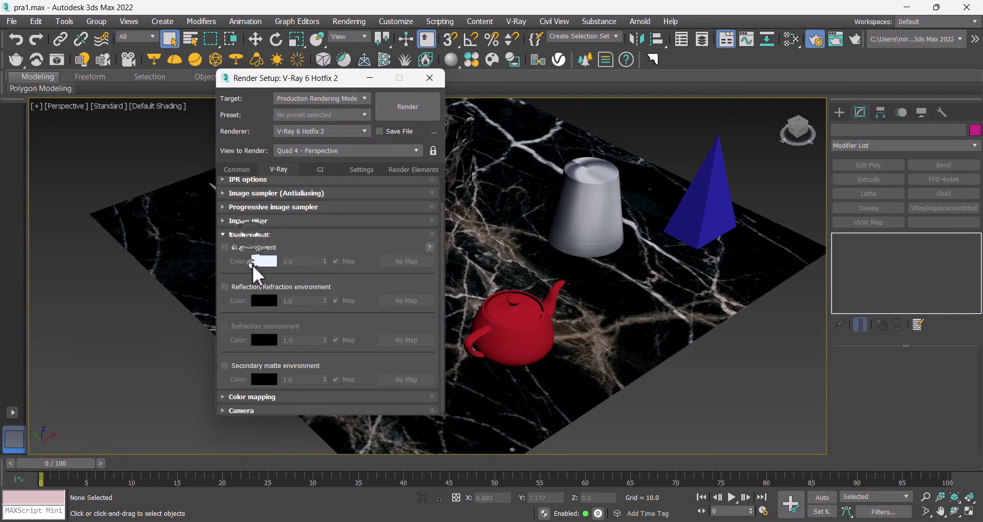
Step: Check the GI settings, render the perspective view with V-Ray, and close the frame buffer and Render Setup
{"action": "left_click", "coordinate": [326, 168]}
{"action": "left_click", "coordinate": [391, 113]}
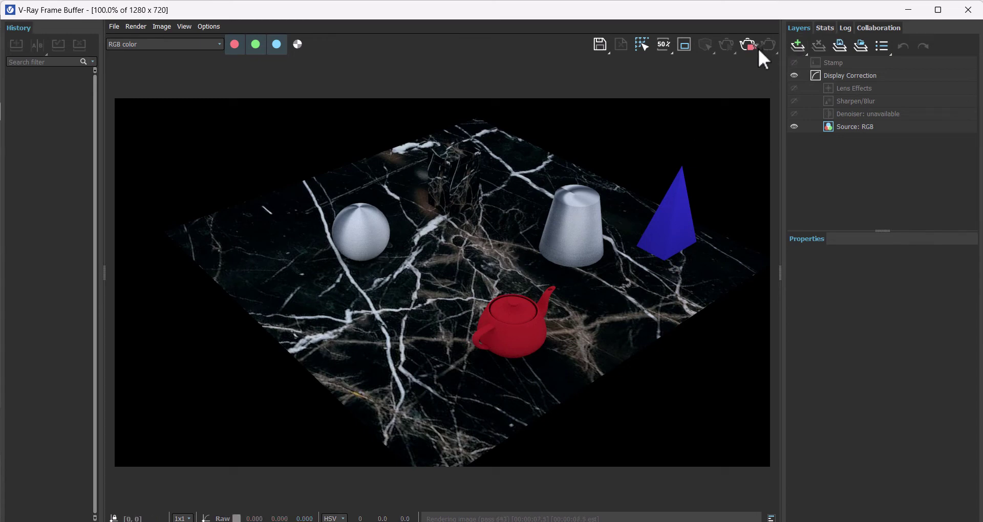
{"action": "left_click", "coordinate": [967, 9]}
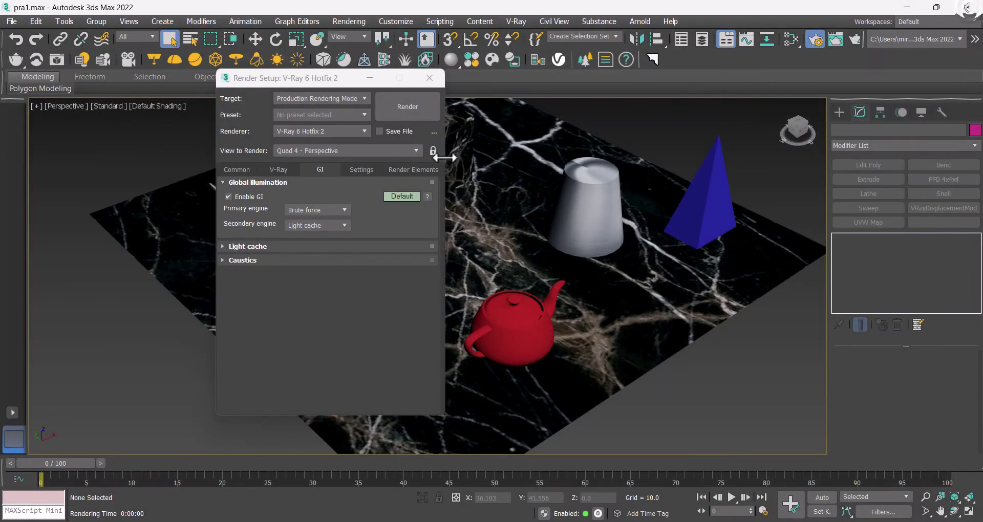
{"action": "left_click", "coordinate": [429, 78]}
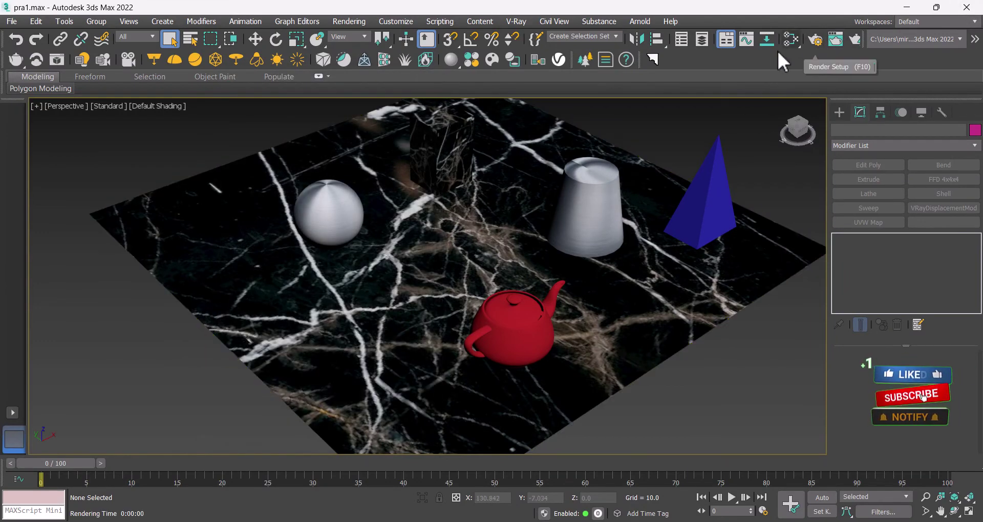
Step: Replace the bitmap feeding the ground material's Diffuse with the 4592x3064 pexels marble JPG from the Desktop
{"action": "left_click", "coordinate": [790, 38]}
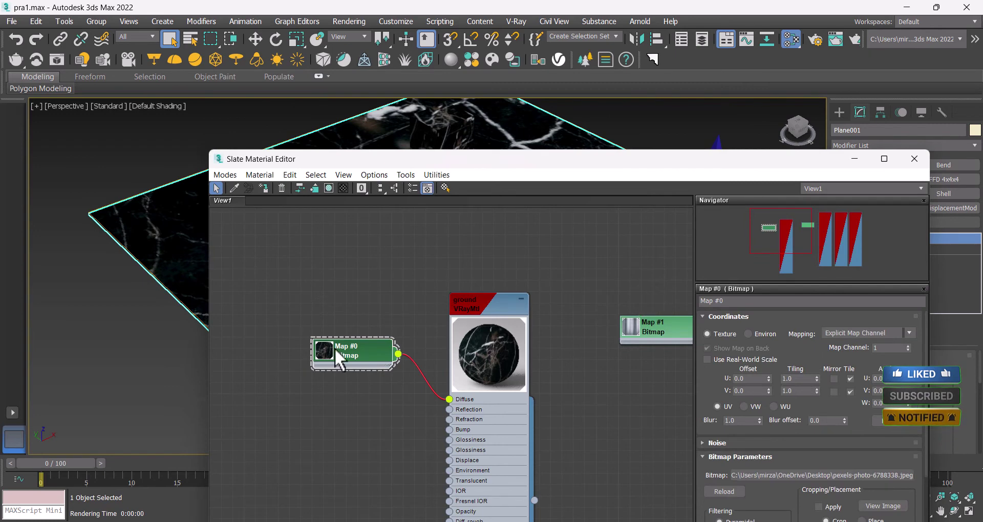
{"action": "left_click", "coordinate": [769, 475]}
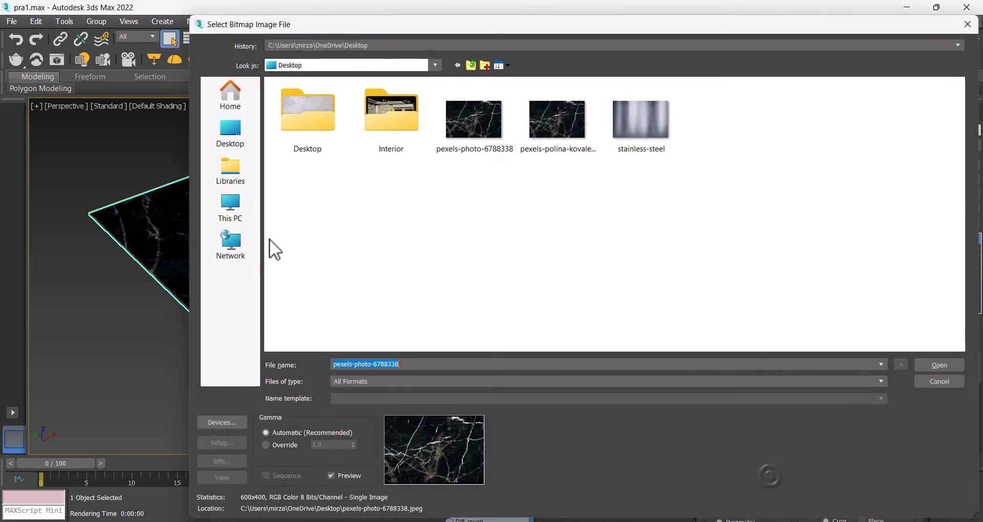
{"action": "left_click", "coordinate": [548, 132]}
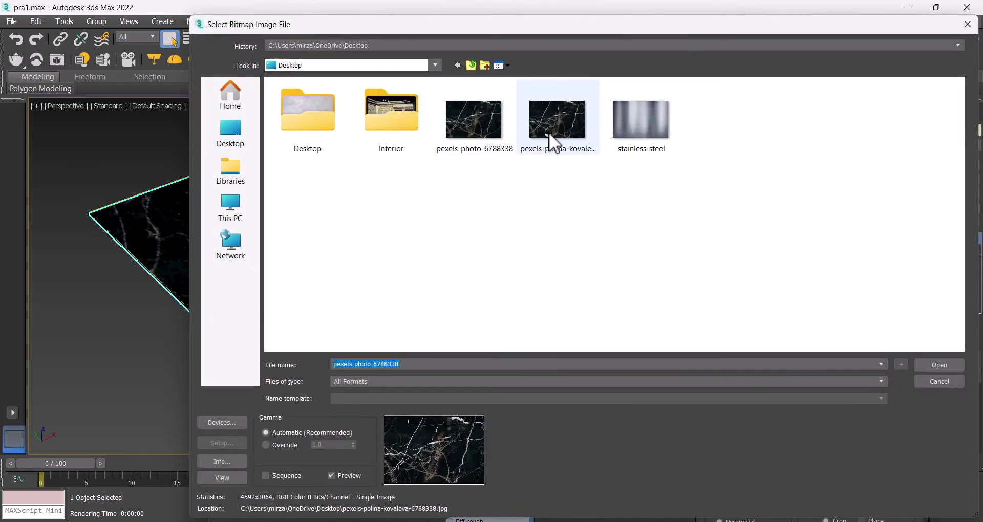
{"action": "double_click", "coordinate": [559, 129]}
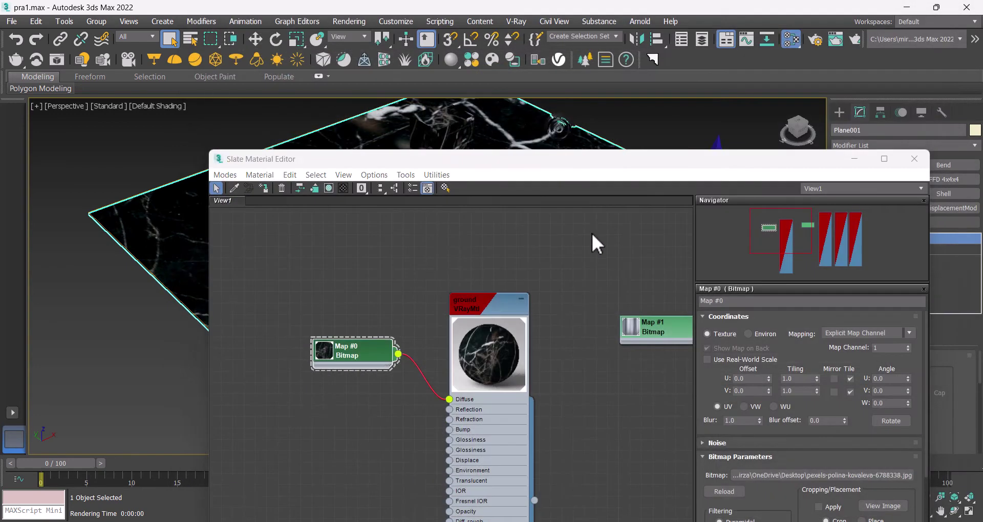
Step: Render the scene again, close the frame buffer and the Slate Material Editor, and deselect the ground plane
{"action": "left_click", "coordinate": [854, 40]}
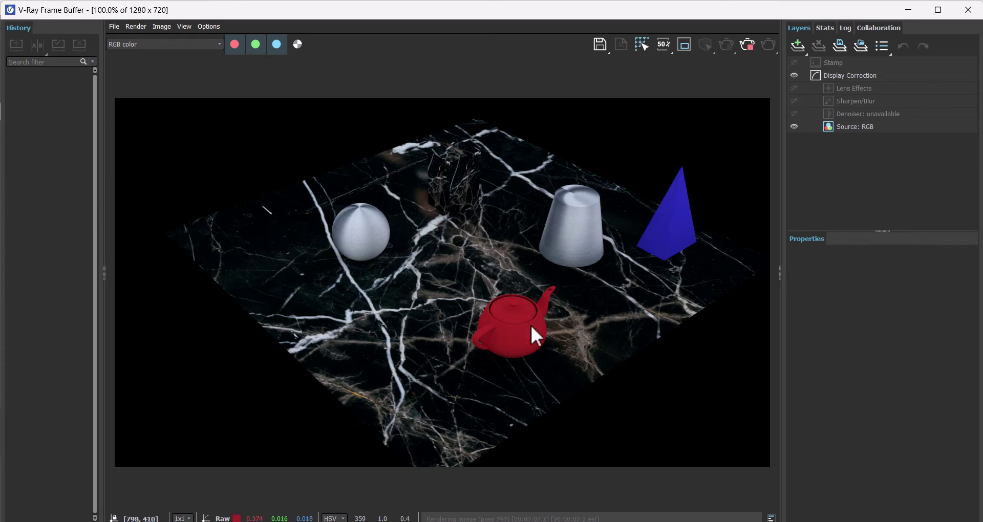
{"action": "left_click", "coordinate": [966, 10]}
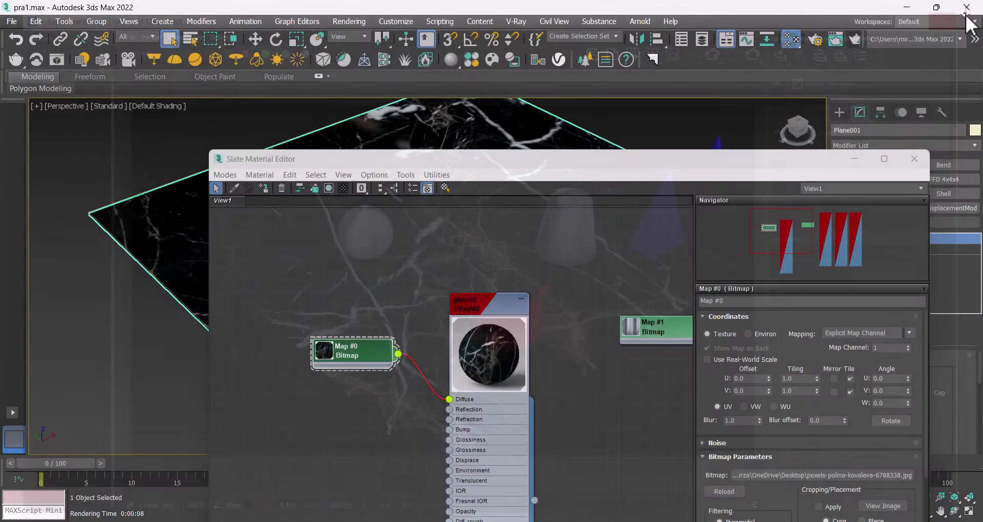
{"action": "left_click", "coordinate": [916, 159]}
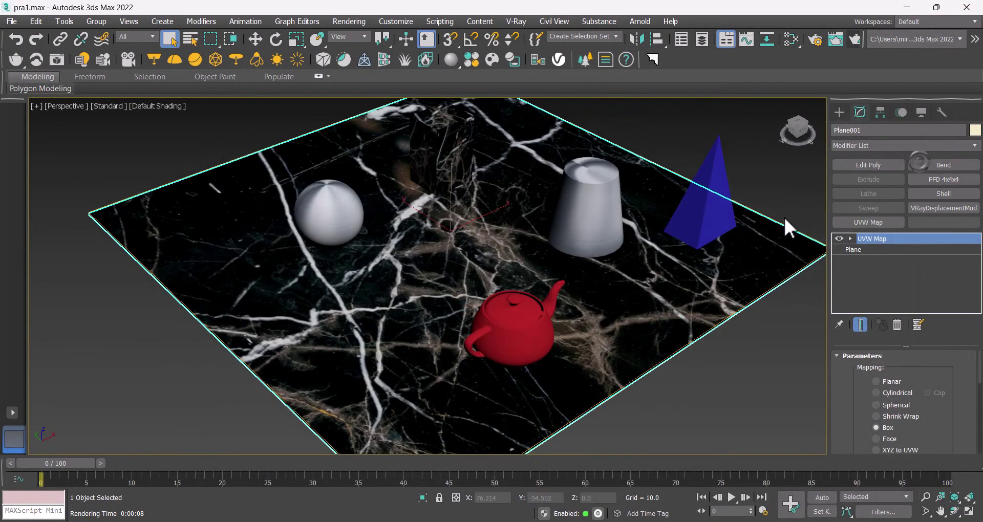
{"action": "left_click", "coordinate": [768, 384]}
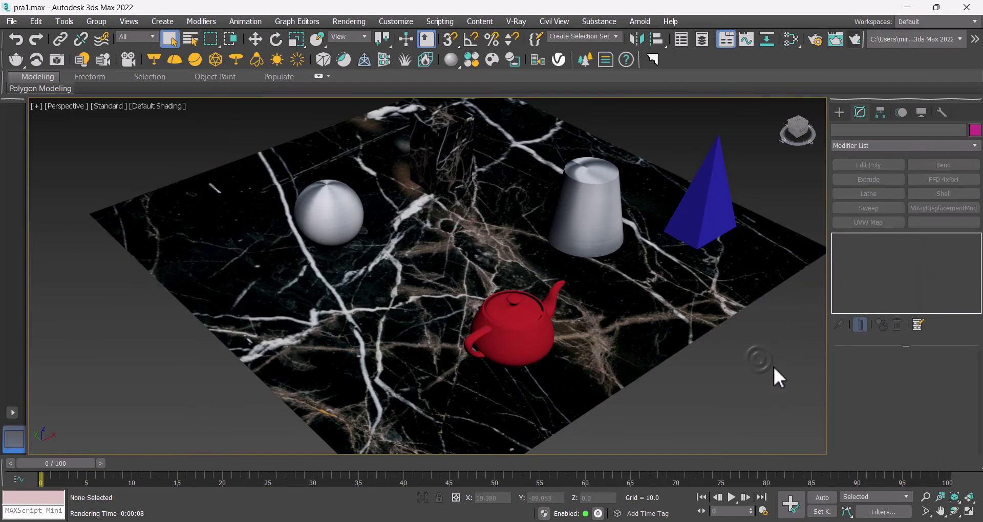
{"action": "scroll", "coordinate": [744, 305], "scroll_direction": "down", "scroll_amount": 4}
{"action": "middle_click_drag", "start_coordinate": [741, 307], "coordinate": [620, 315]}
{"action": "scroll", "coordinate": [589, 304], "scroll_direction": "up", "scroll_amount": 2}
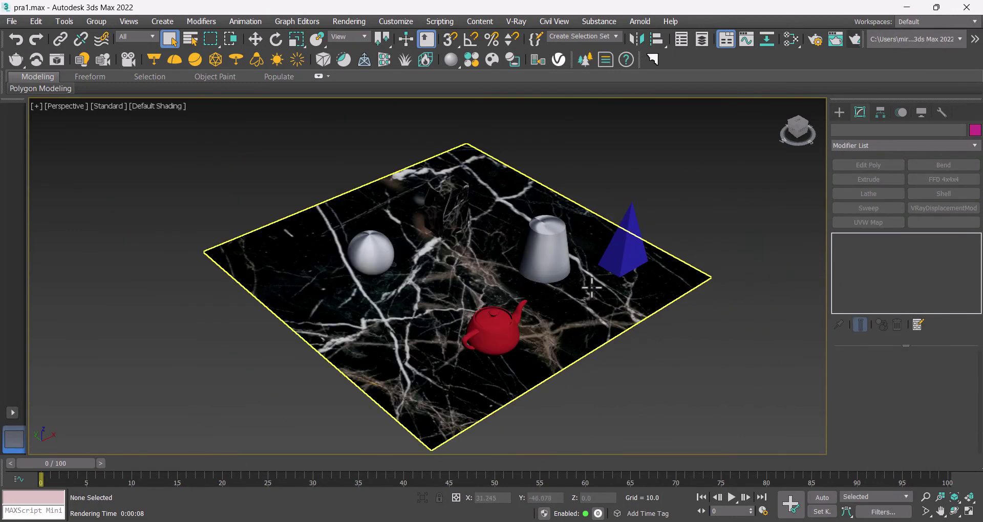